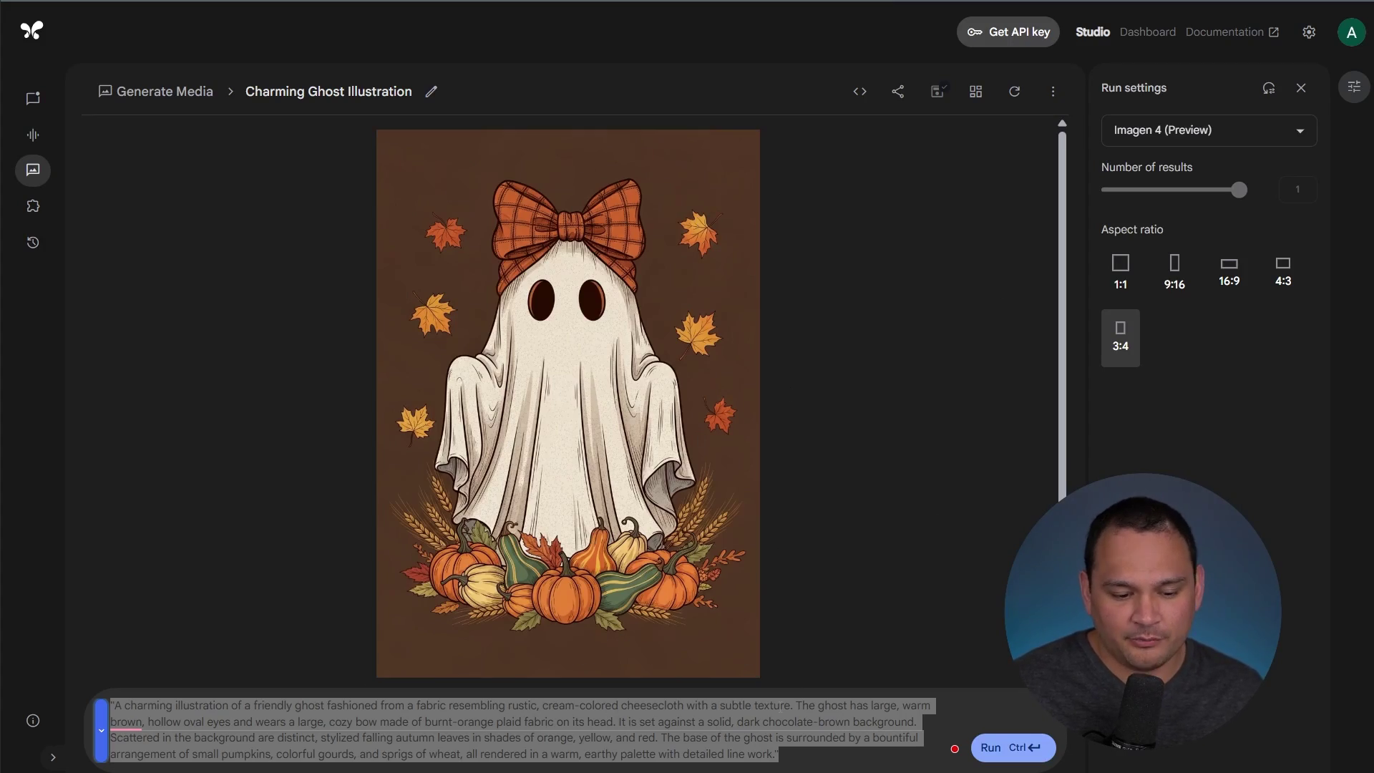
- Select the entire Imagen 4 autumn ghost prompt in Google AI Studio for copying
left_click(806, 762)
key("ctrl+a")
key("ctrl+c")
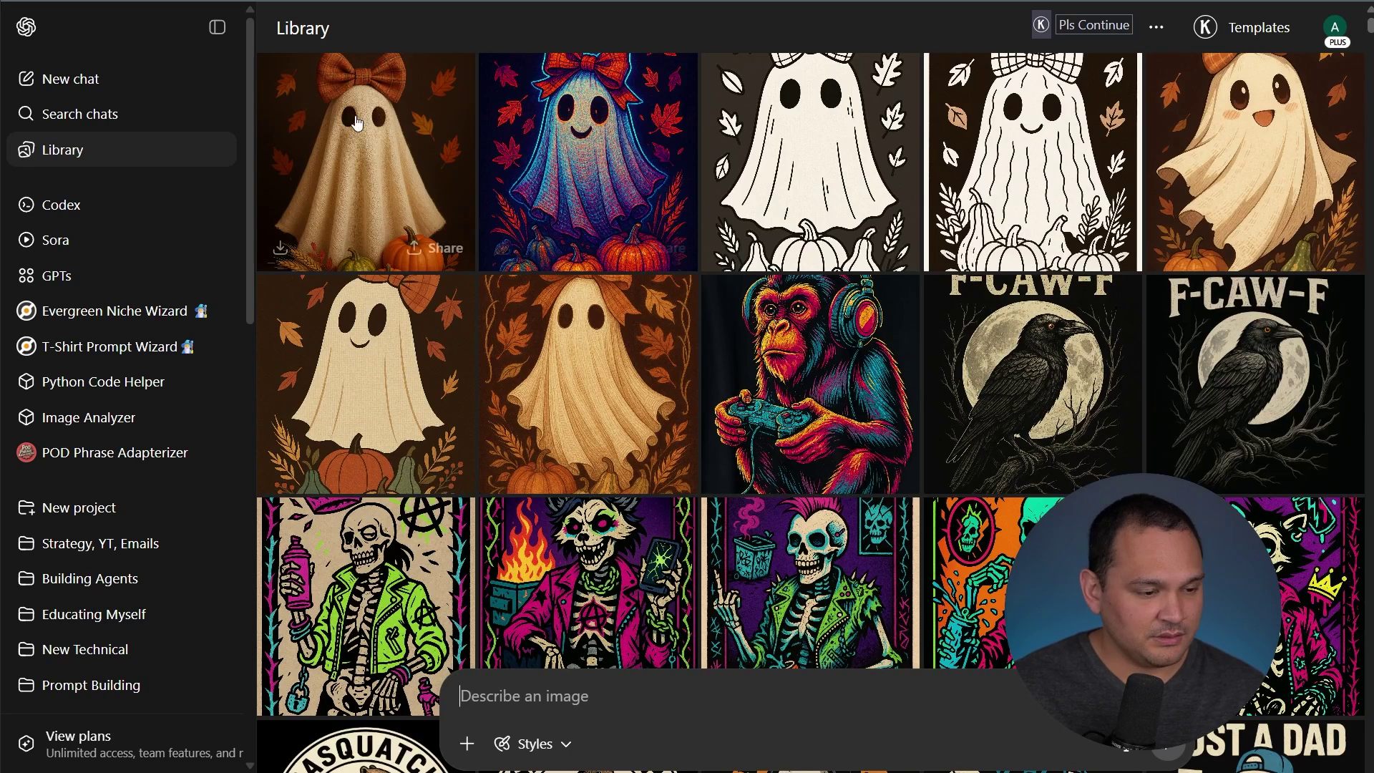
- Start a new ChatGPT chat with the Create image tool switched on
left_click(85, 87)
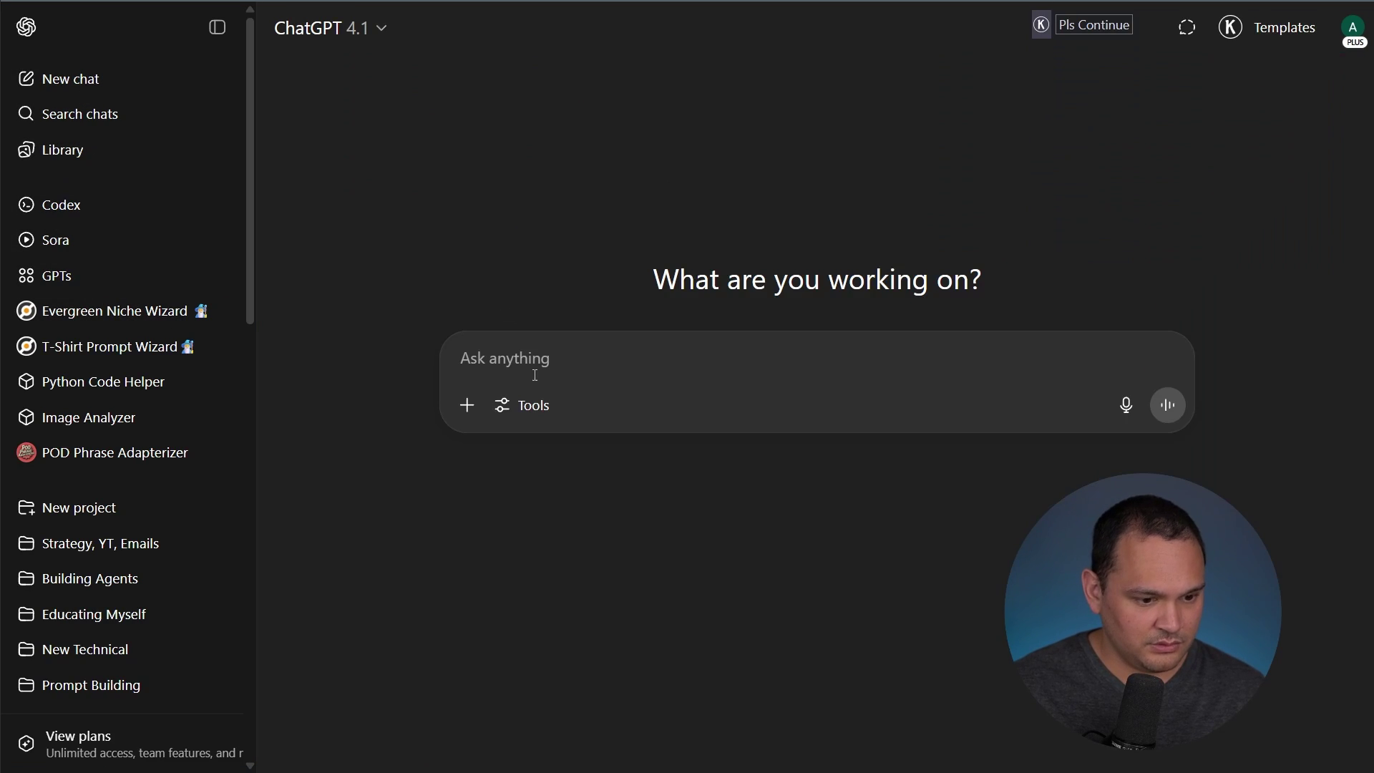
left_click(529, 408)
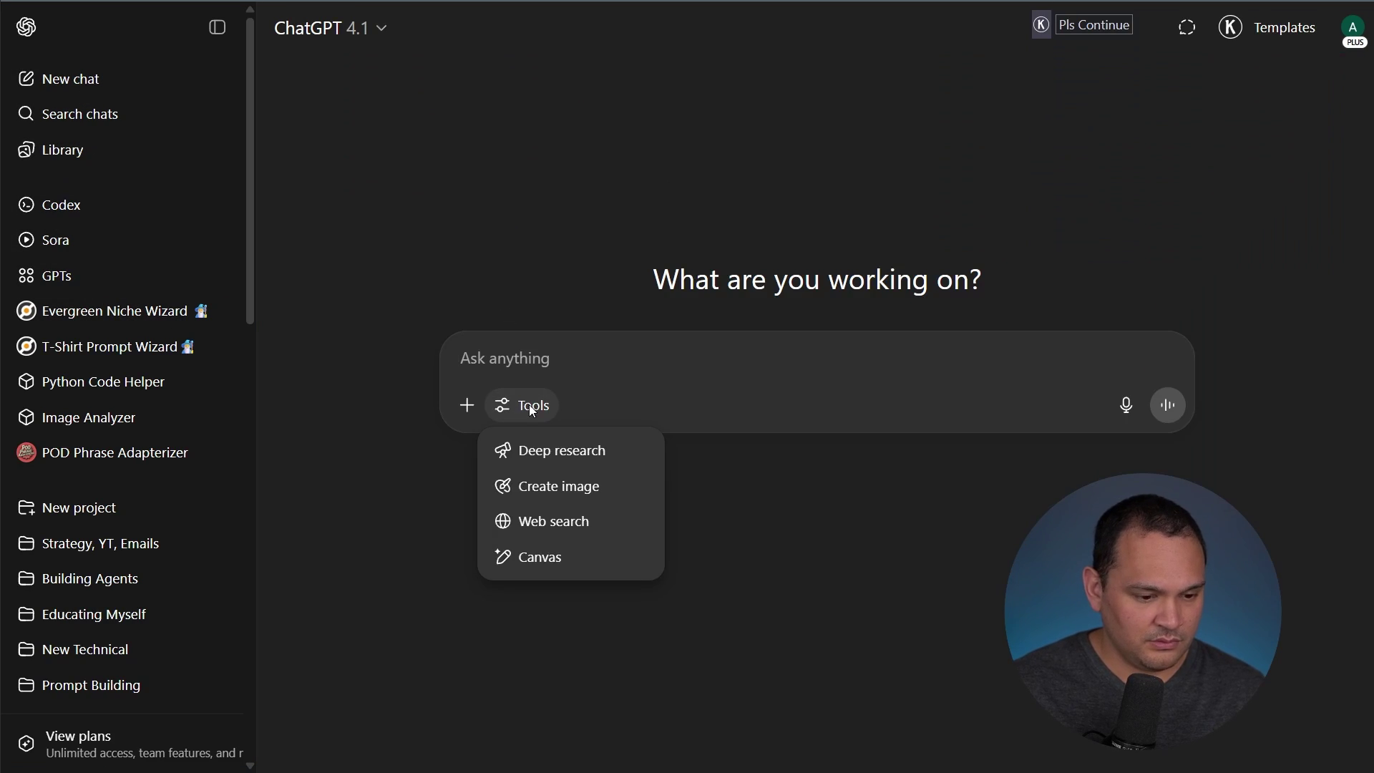
left_click(562, 486)
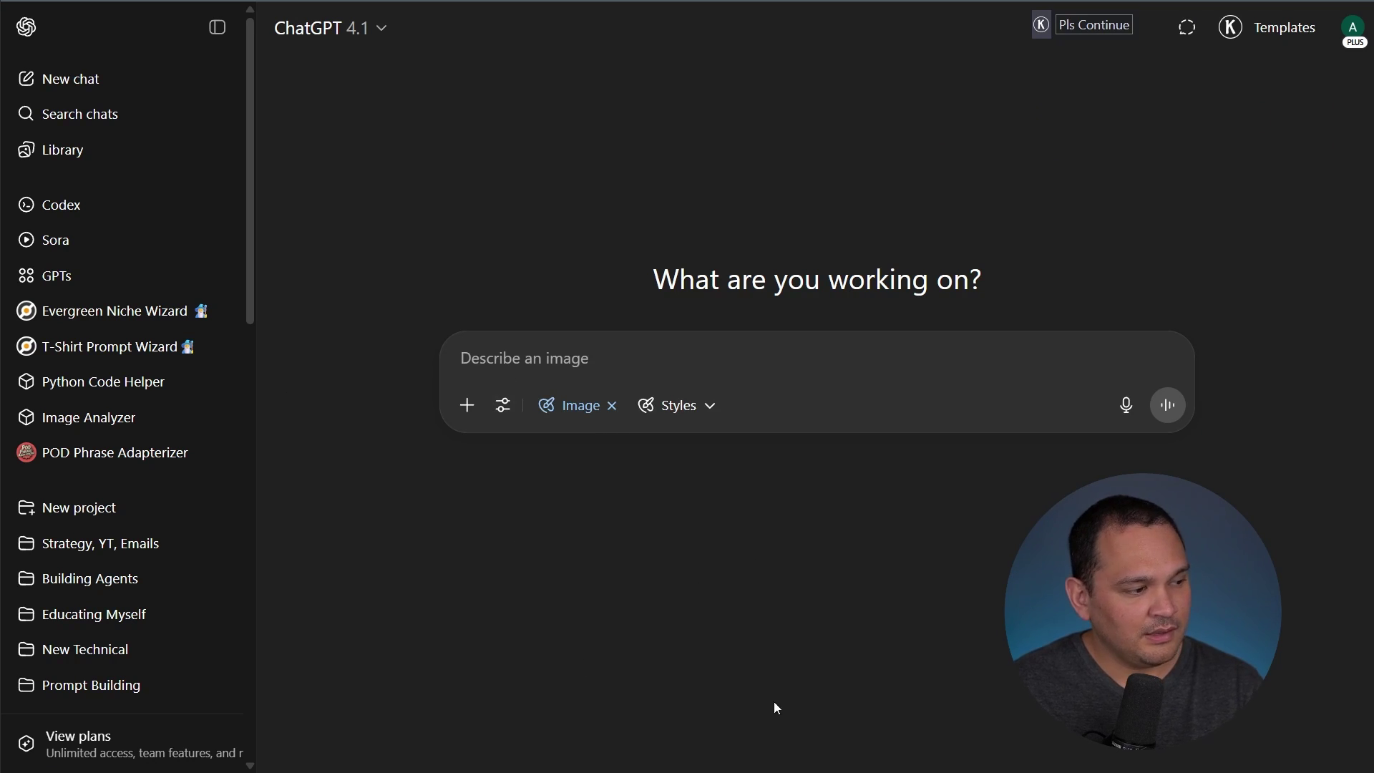
left_click(612, 406)
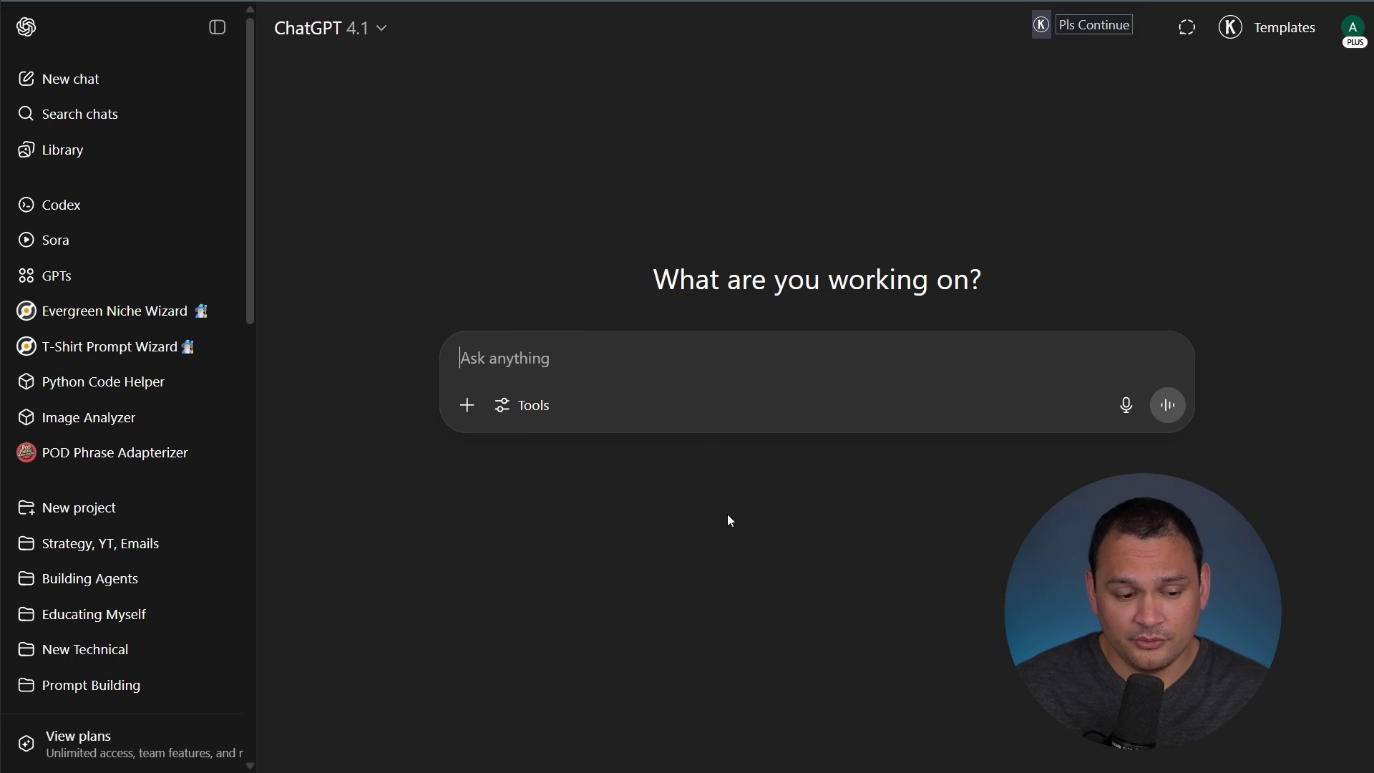
left_click(539, 409)
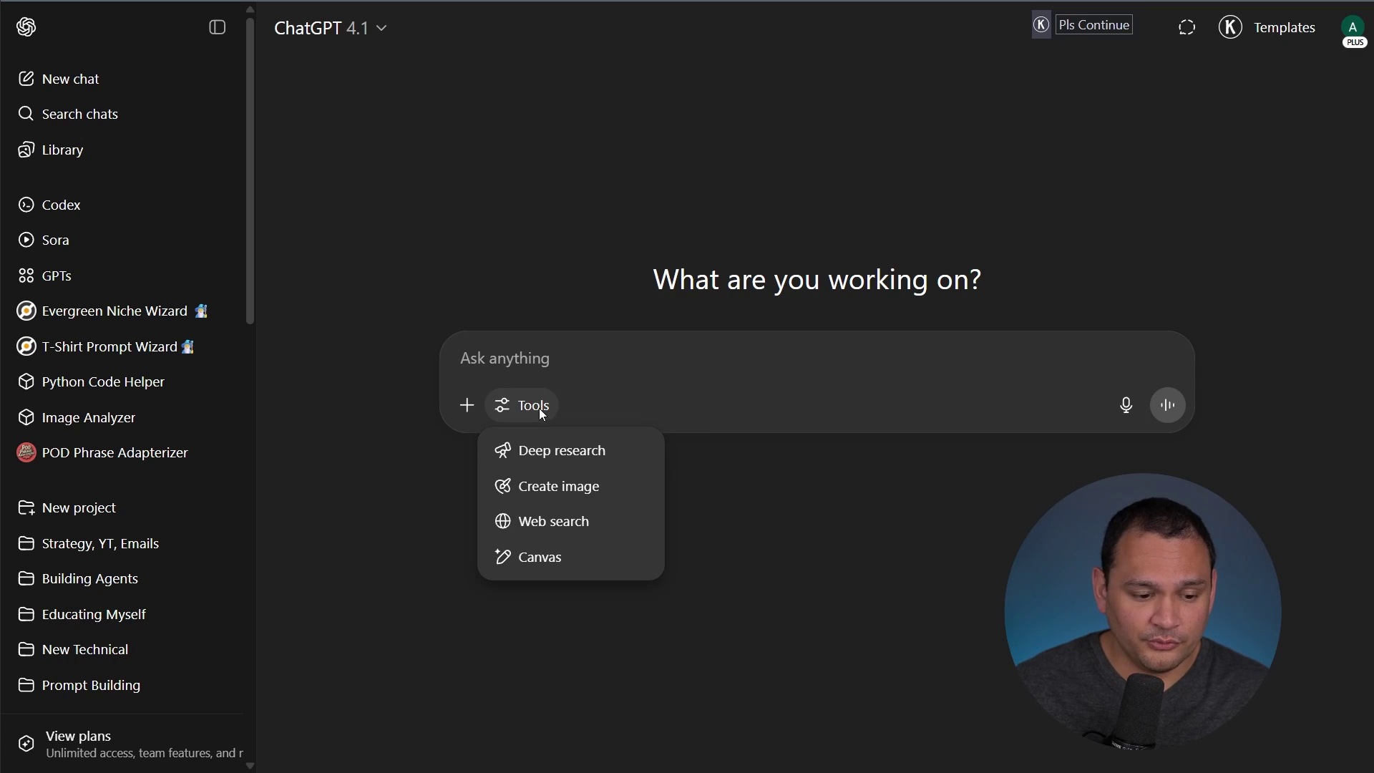
left_click(559, 486)
- Look through the available image style presets, then close the Styles picker
left_click(691, 414)
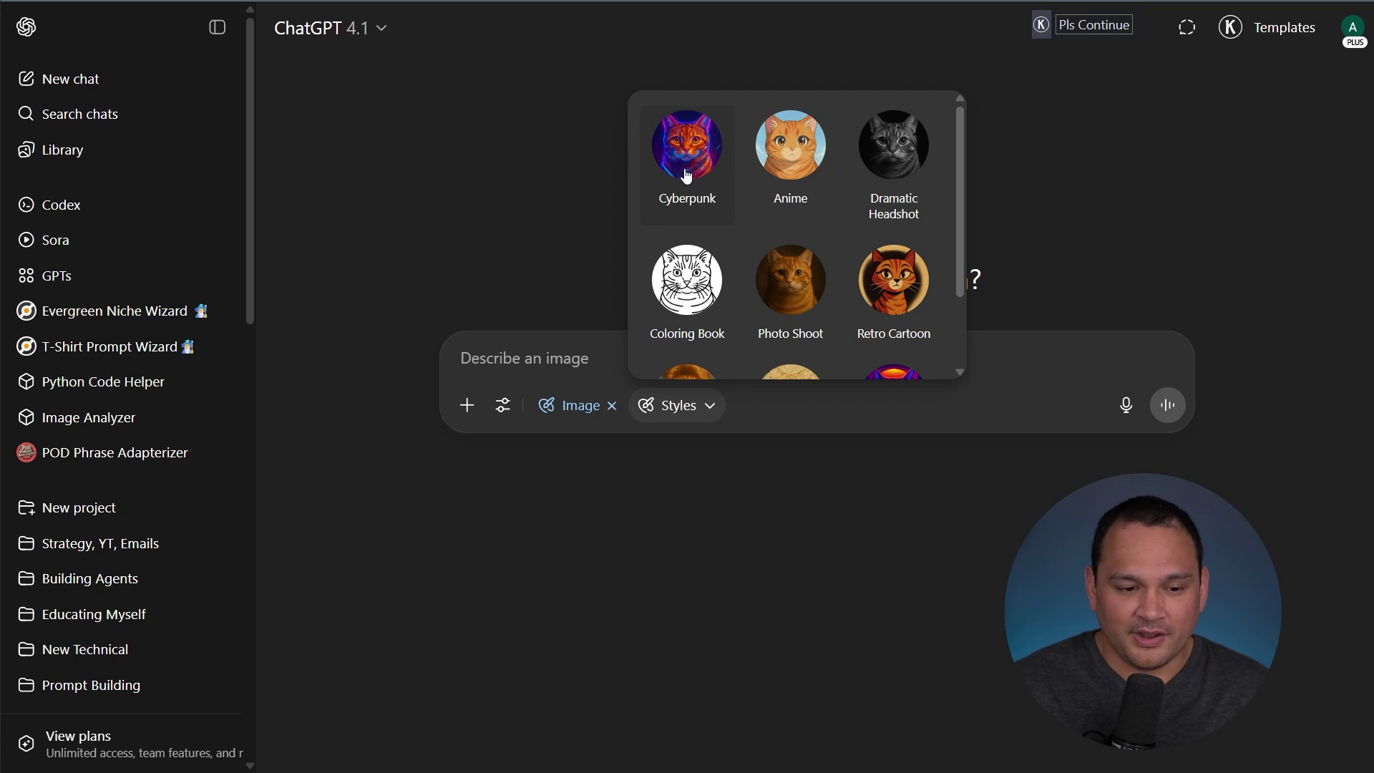
scroll(900, 161, "down", 2)
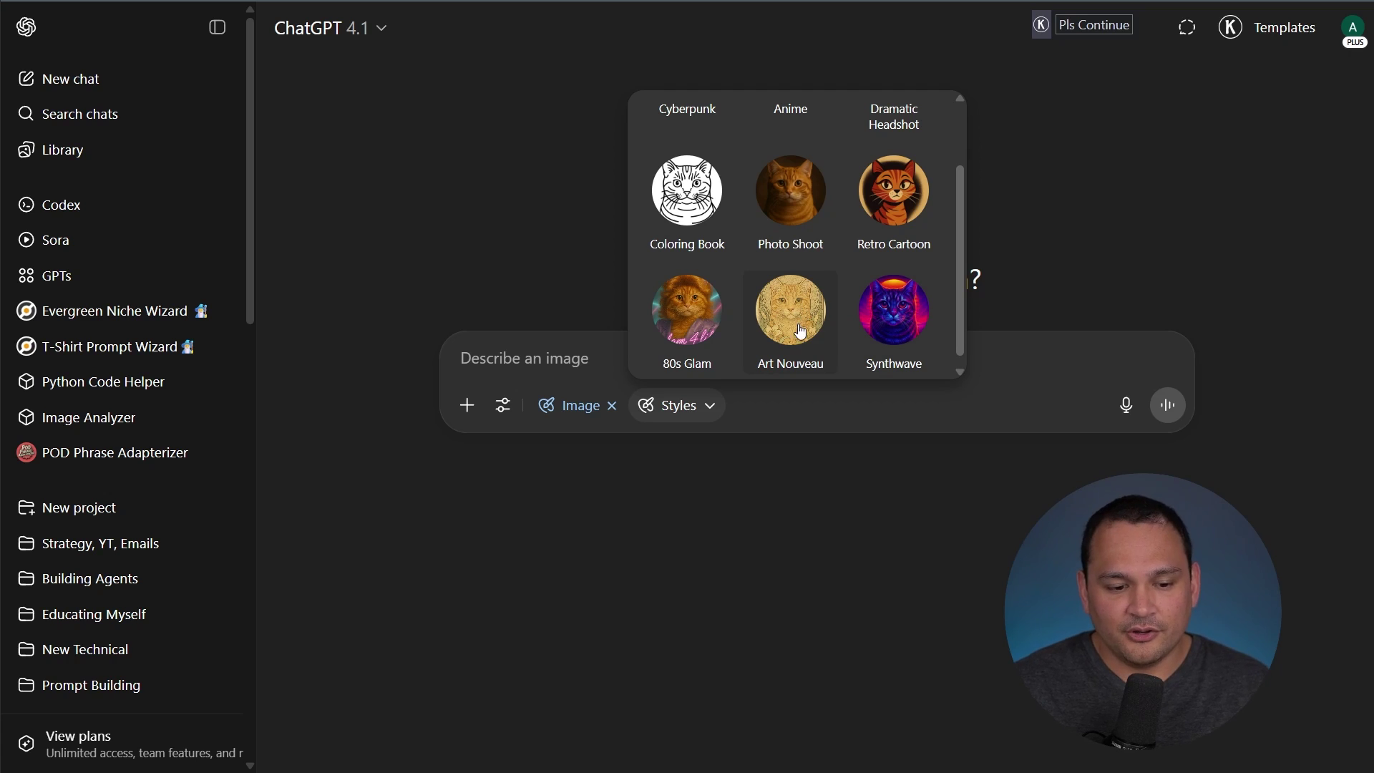
left_click(554, 365)
- Paste the copied ghost prompt into the image request and prefix it with a style preset
key("ctrl+v")
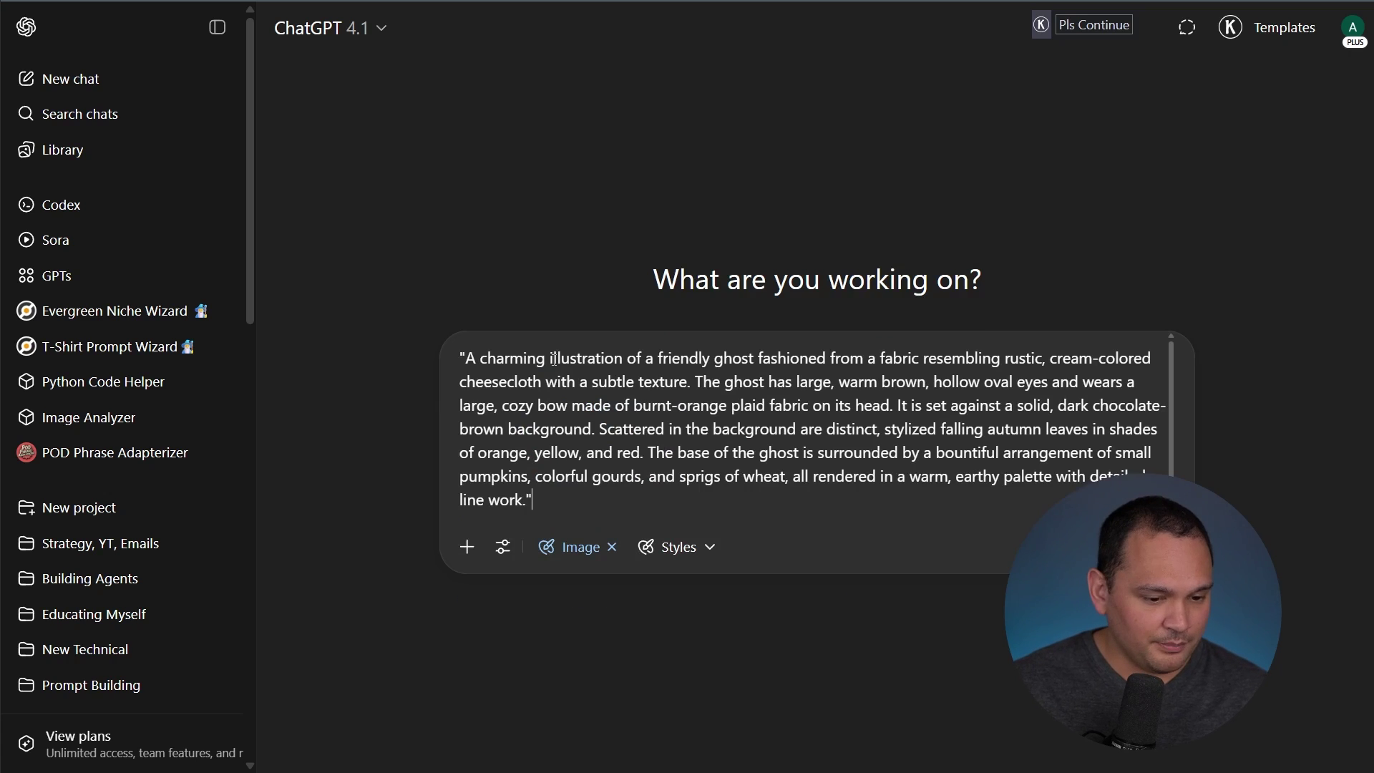
left_click(688, 545)
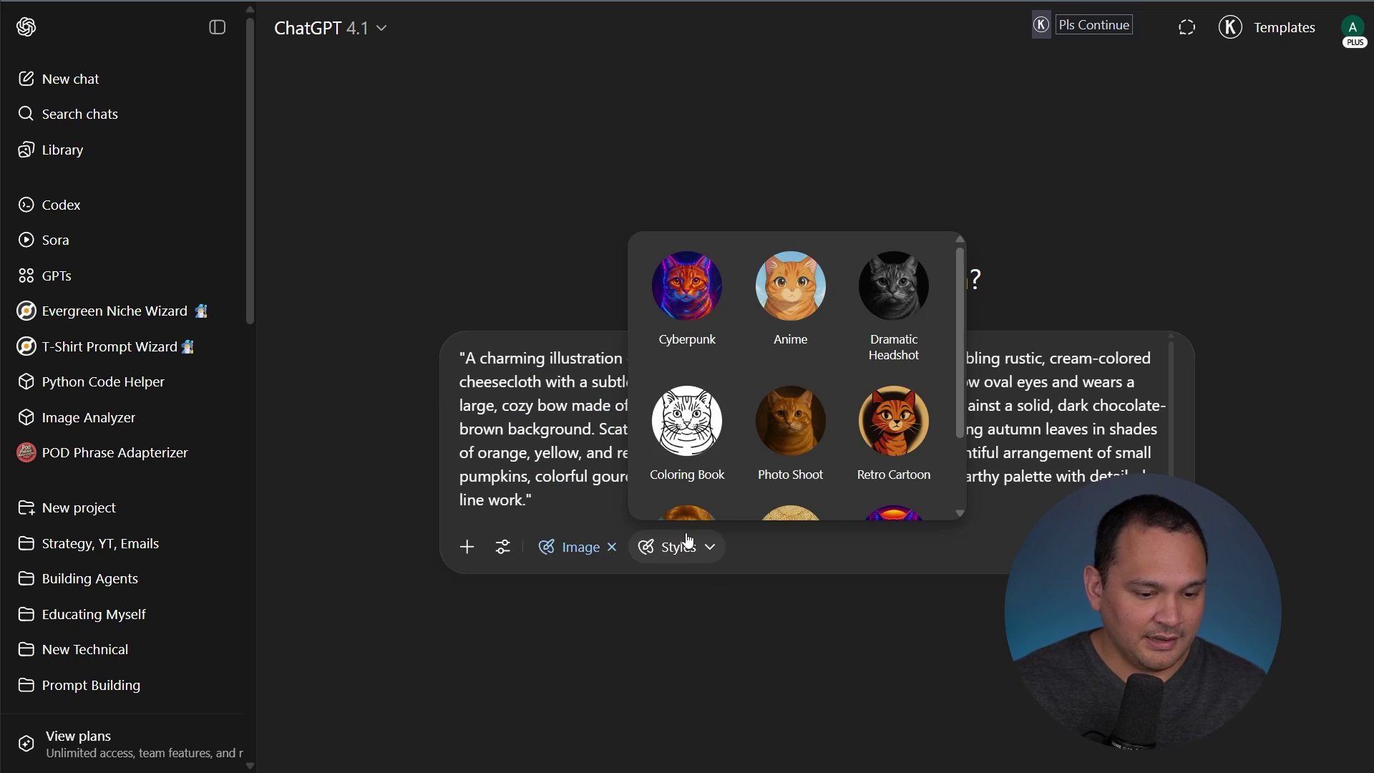
left_click(688, 287)
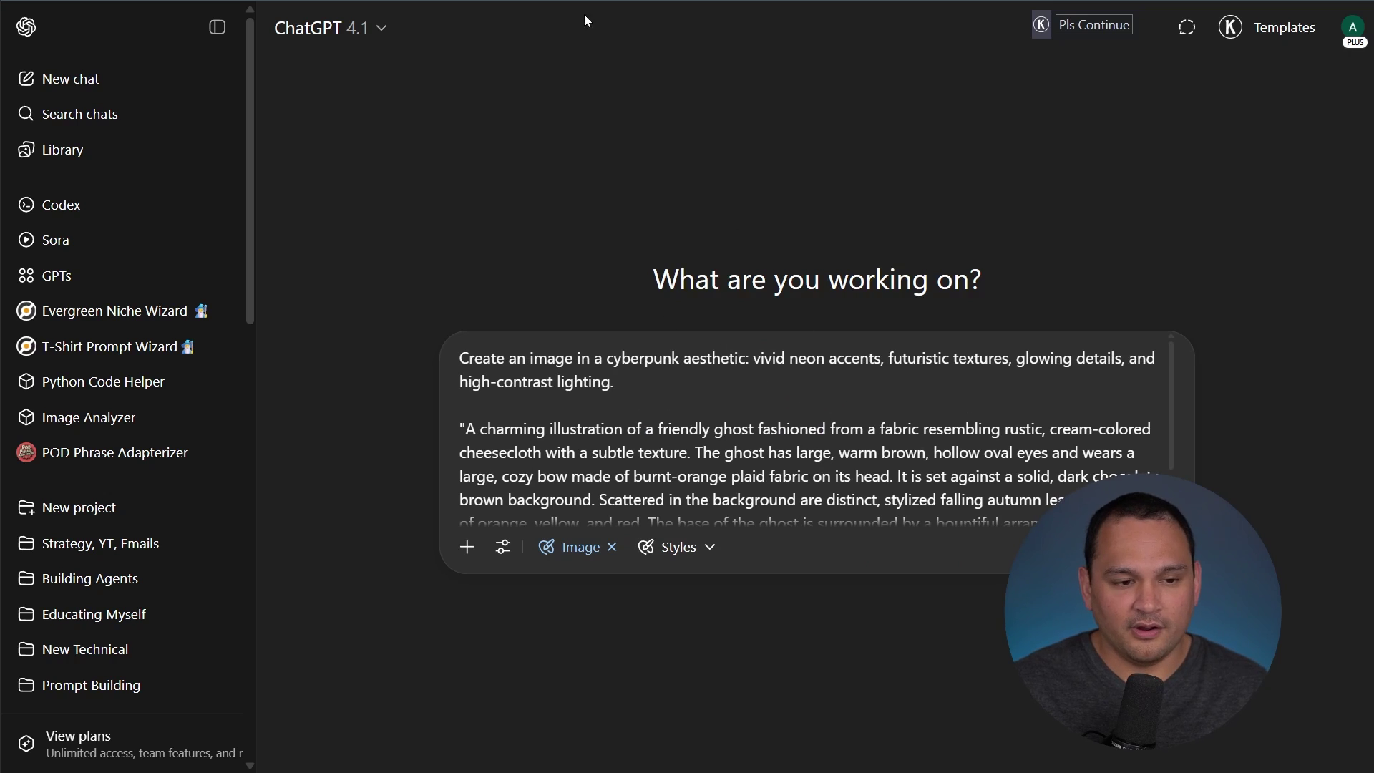
left_click(702, 565)
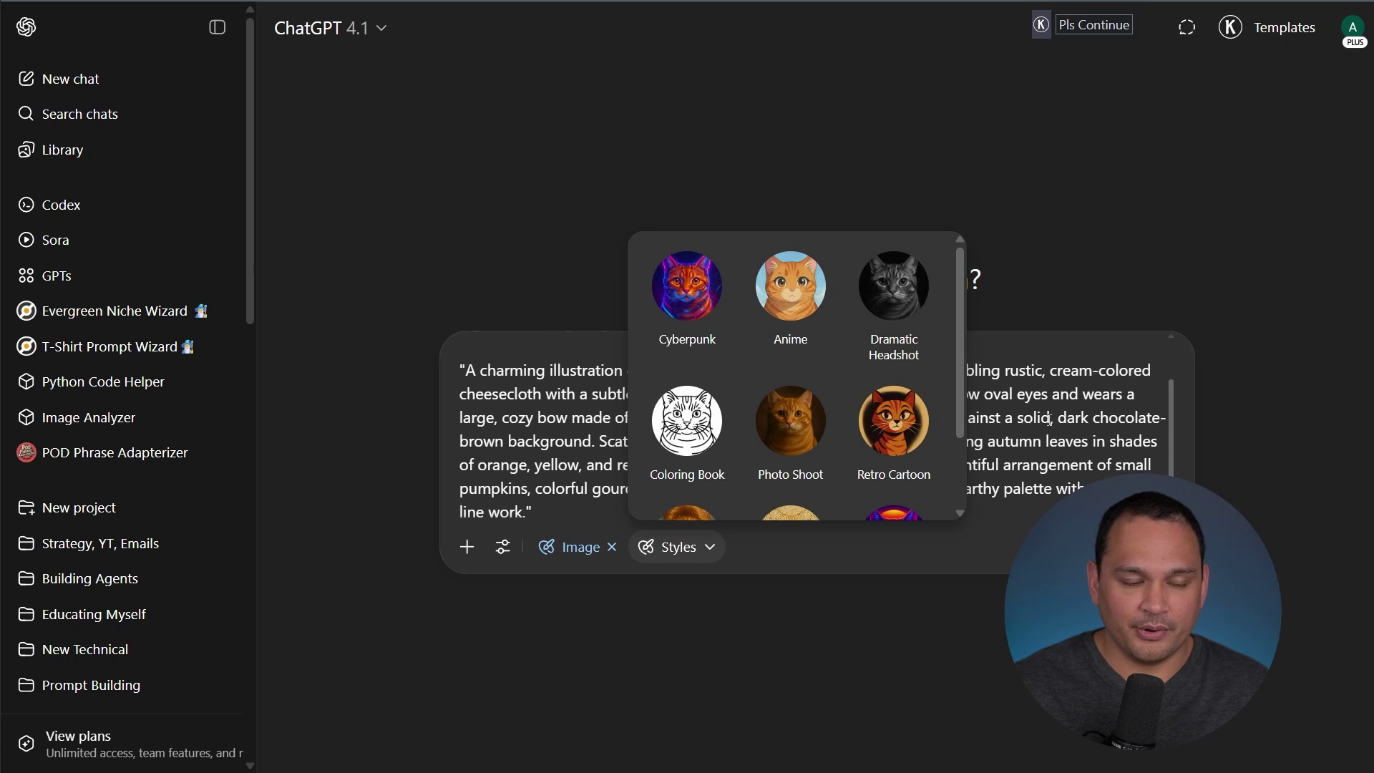
left_click(444, 92)
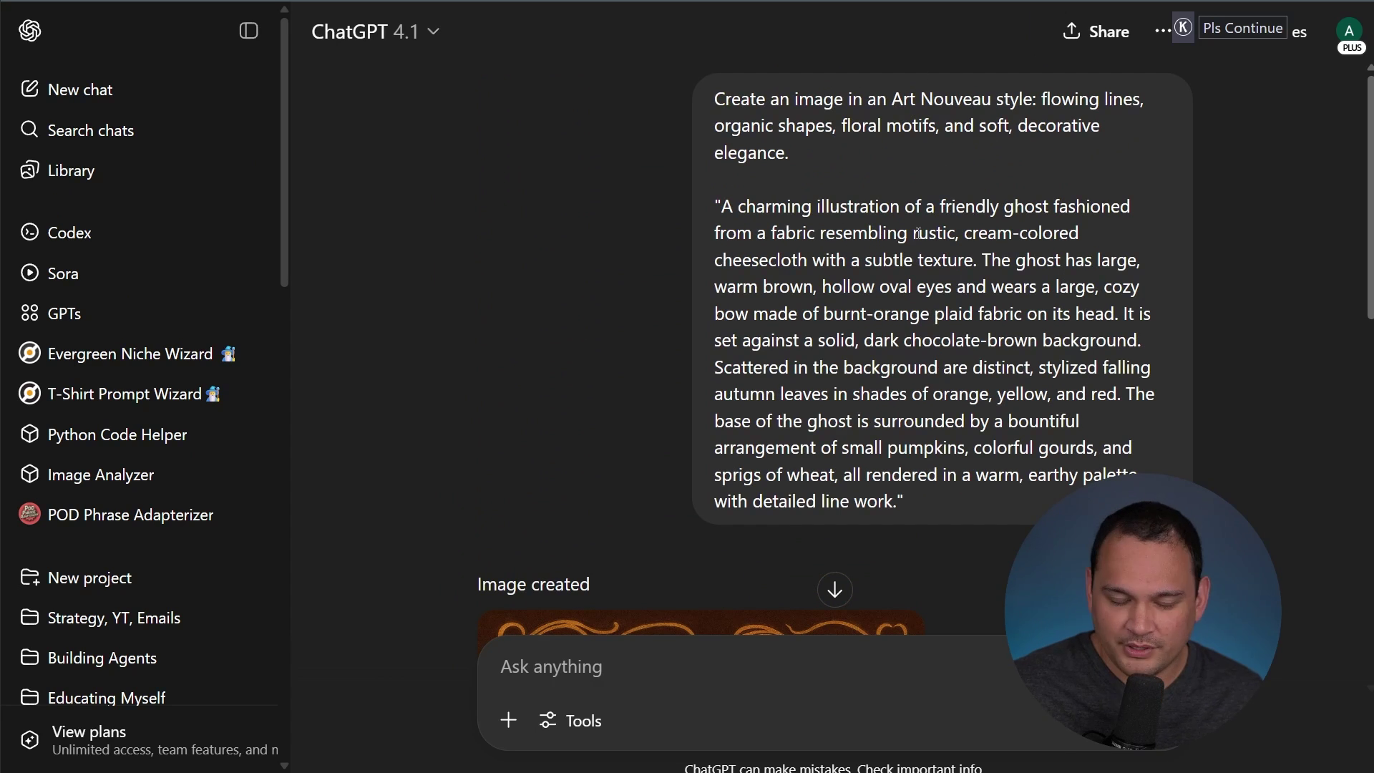
scroll(885, 328, "down", 7)
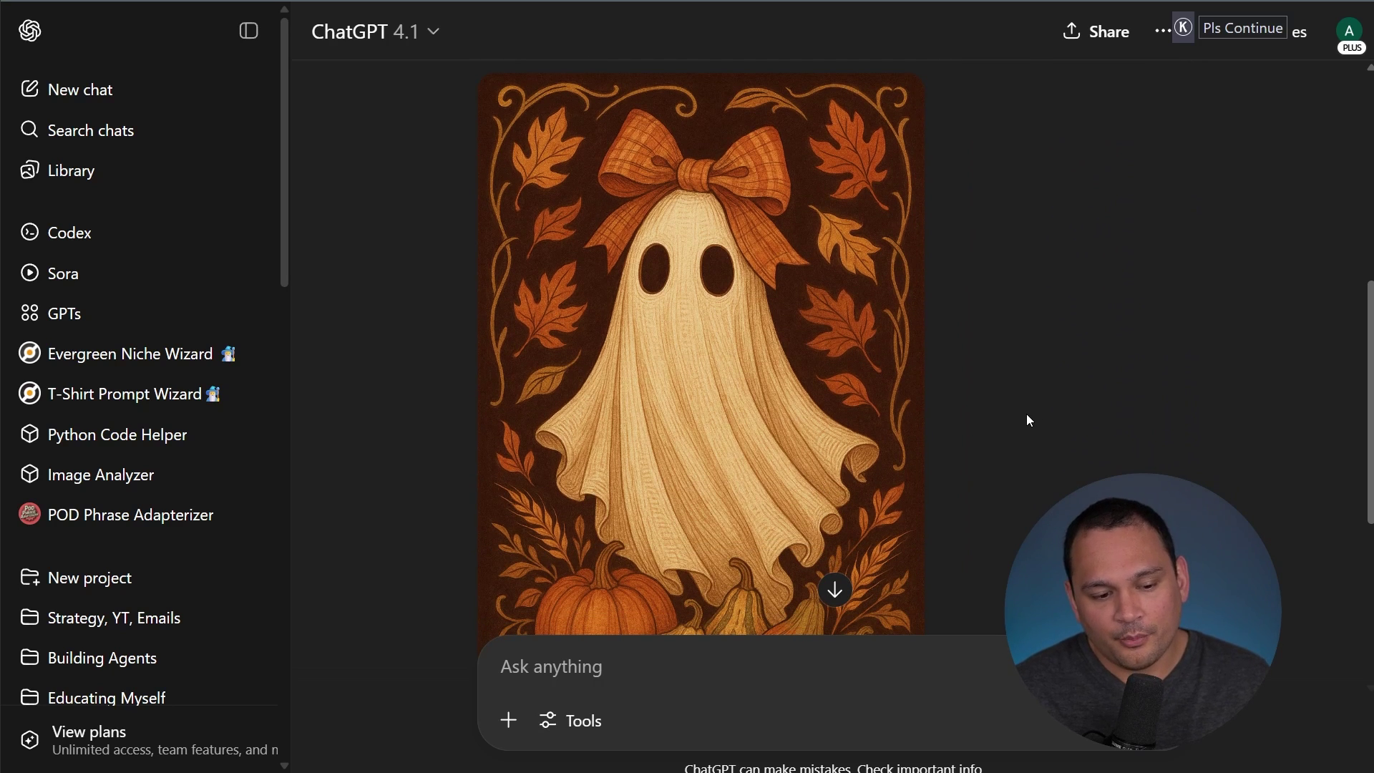
scroll(1043, 490, "down", 4)
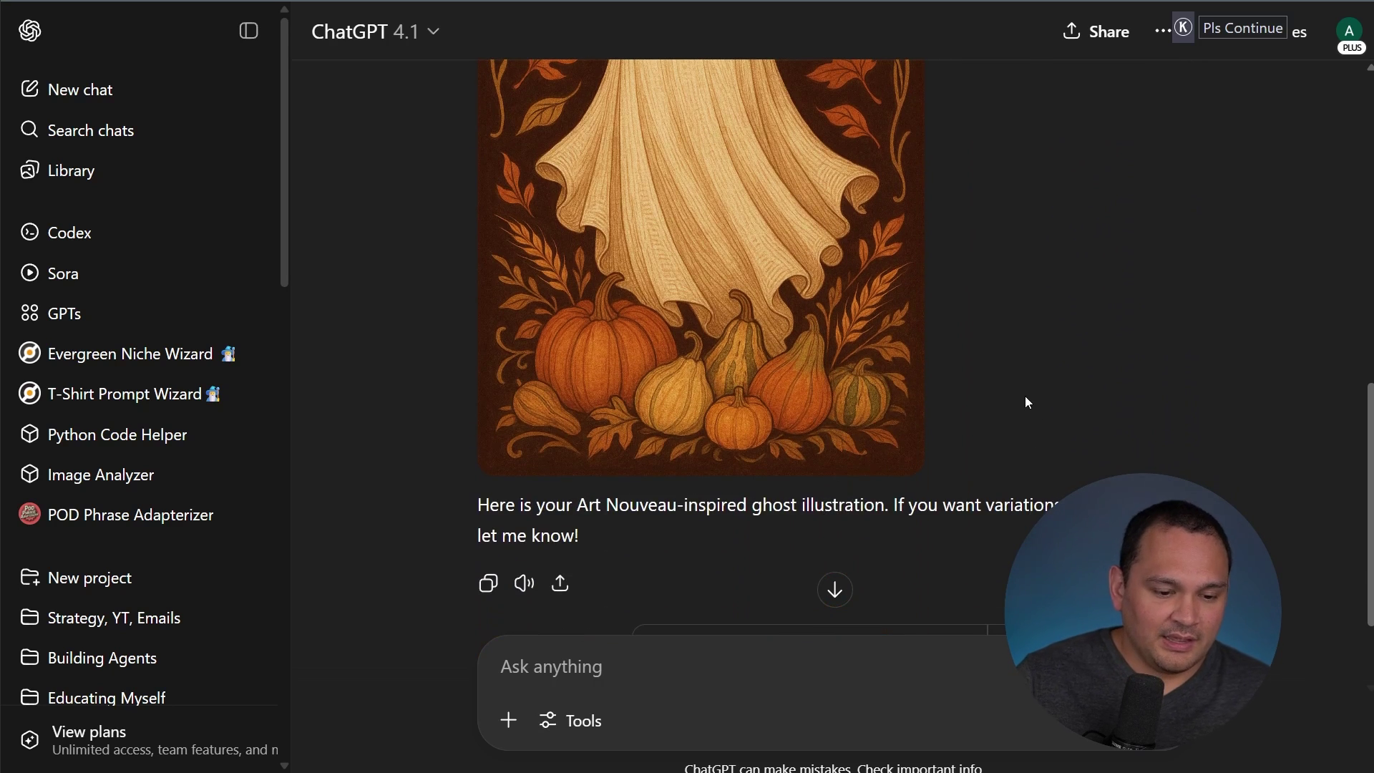
scroll(1024, 401, "up", 2)
scroll(1030, 424, "up", 3)
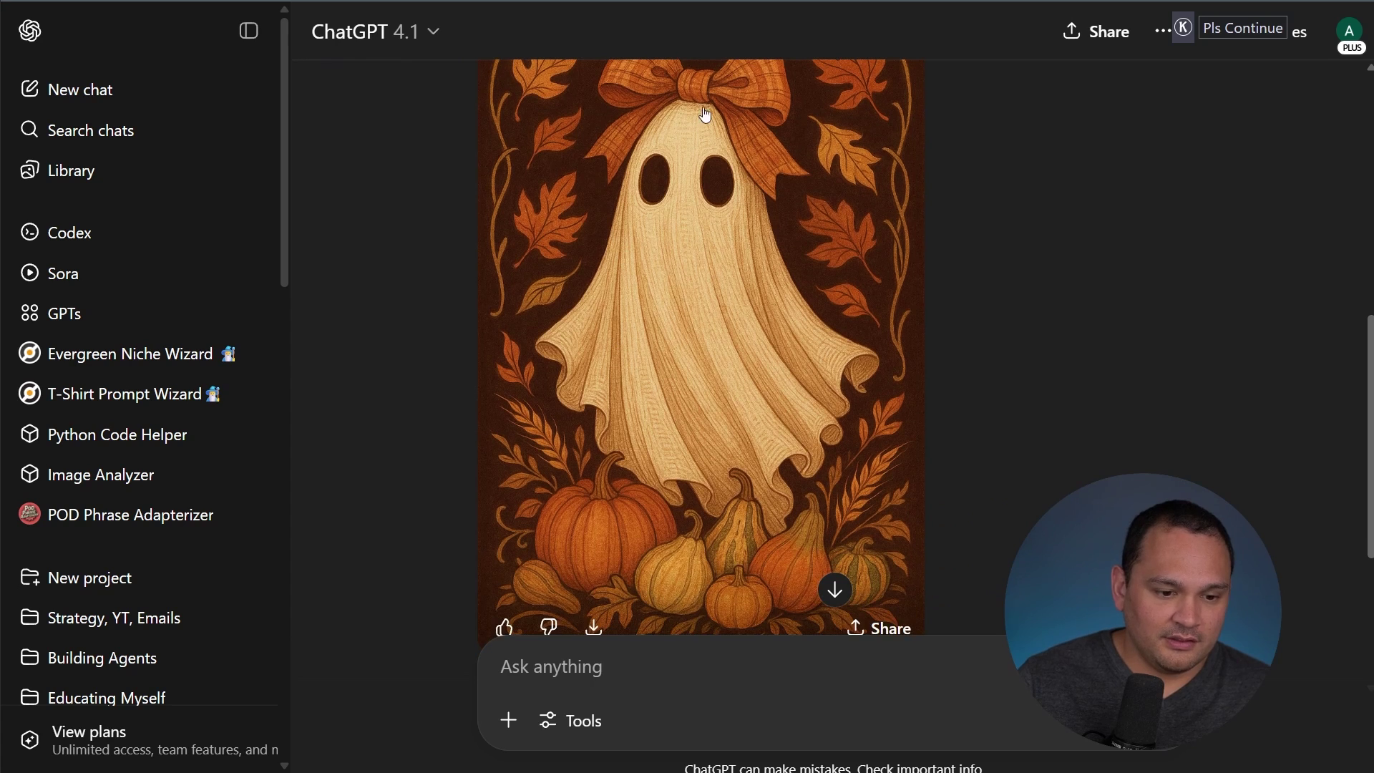
scroll(1030, 362, "up", 1)
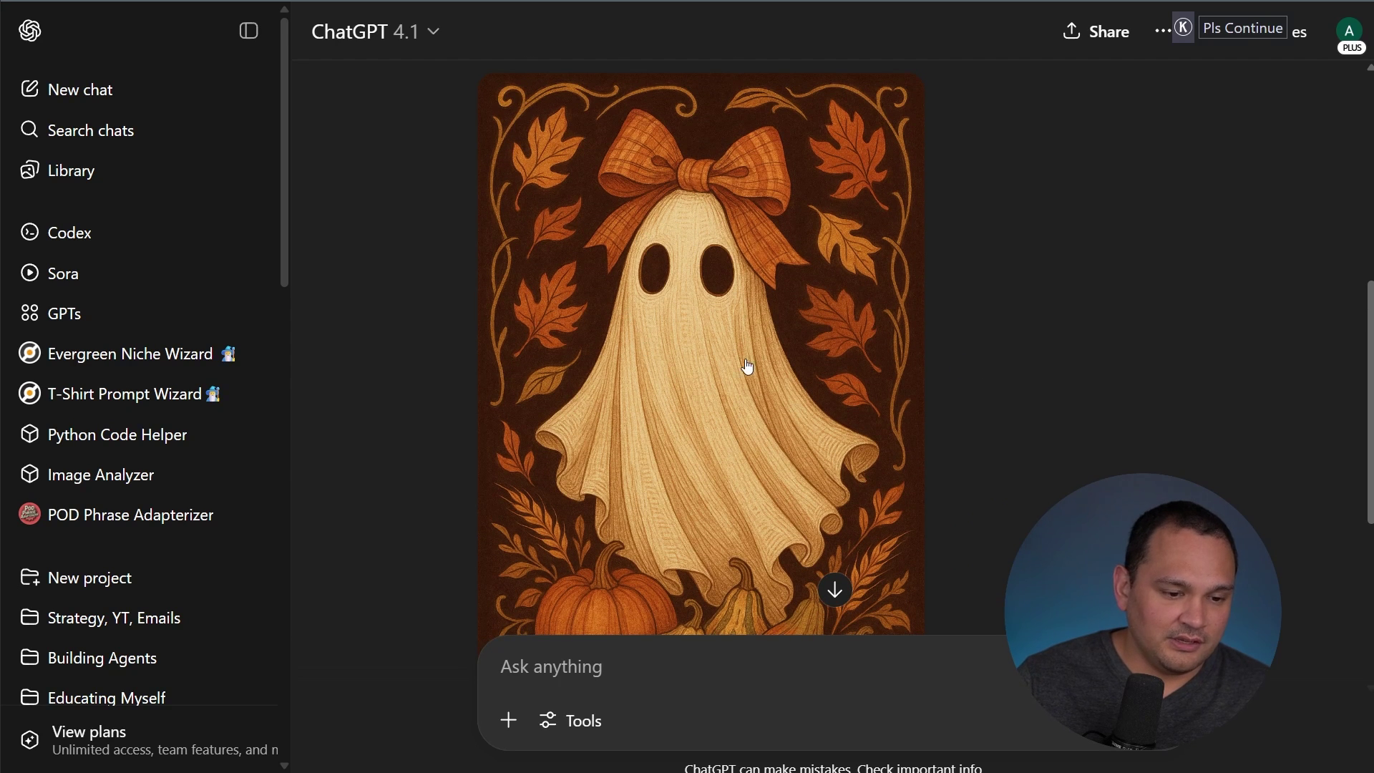
scroll(726, 351, "down", 1)
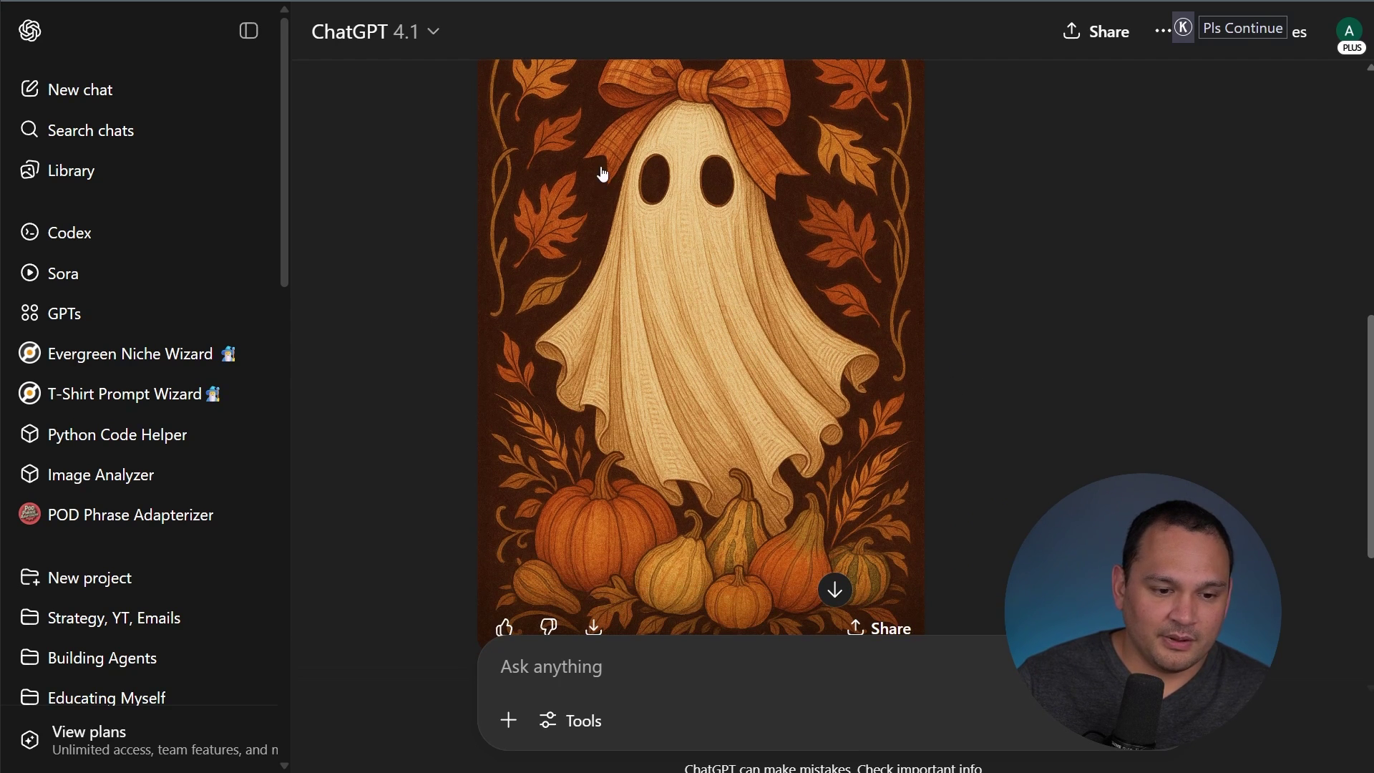
scroll(806, 337, "up", 8)
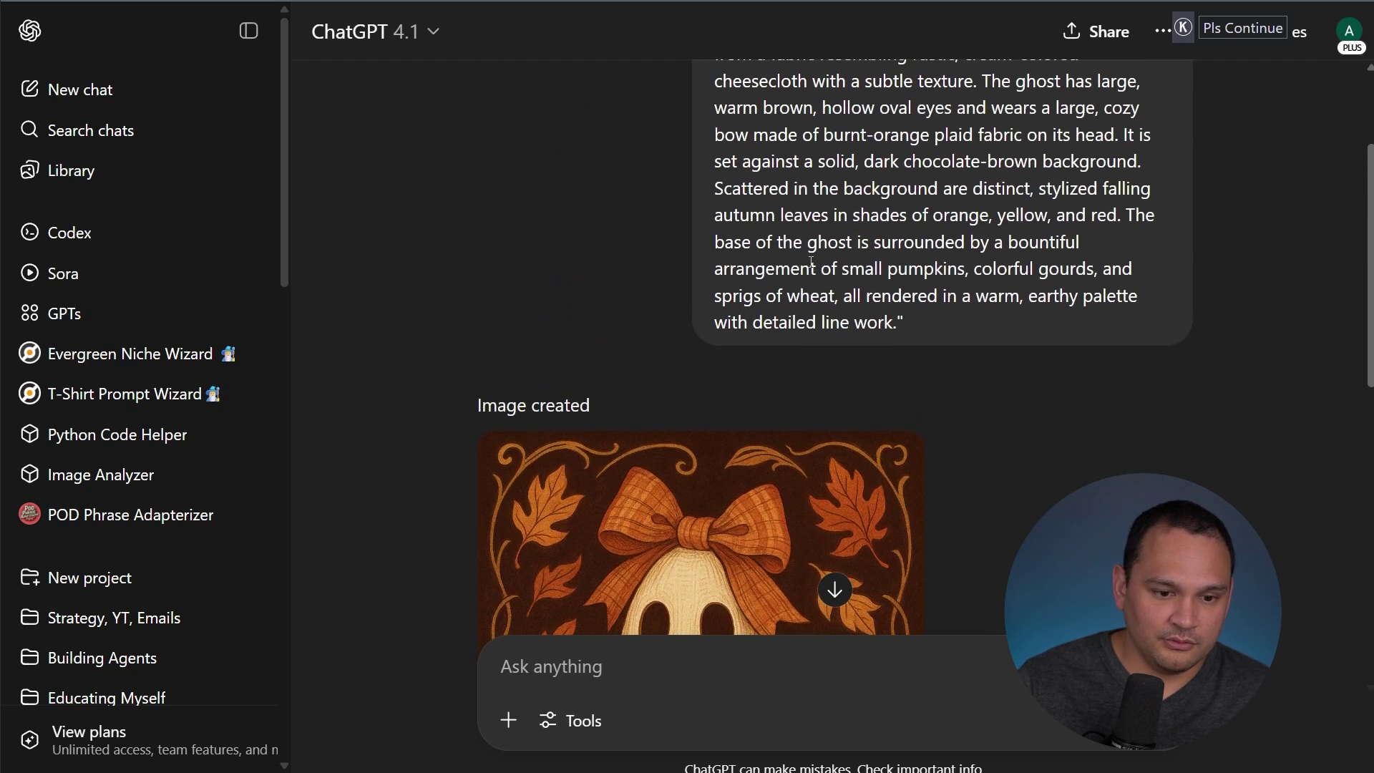
scroll(780, 169, "down", 8)
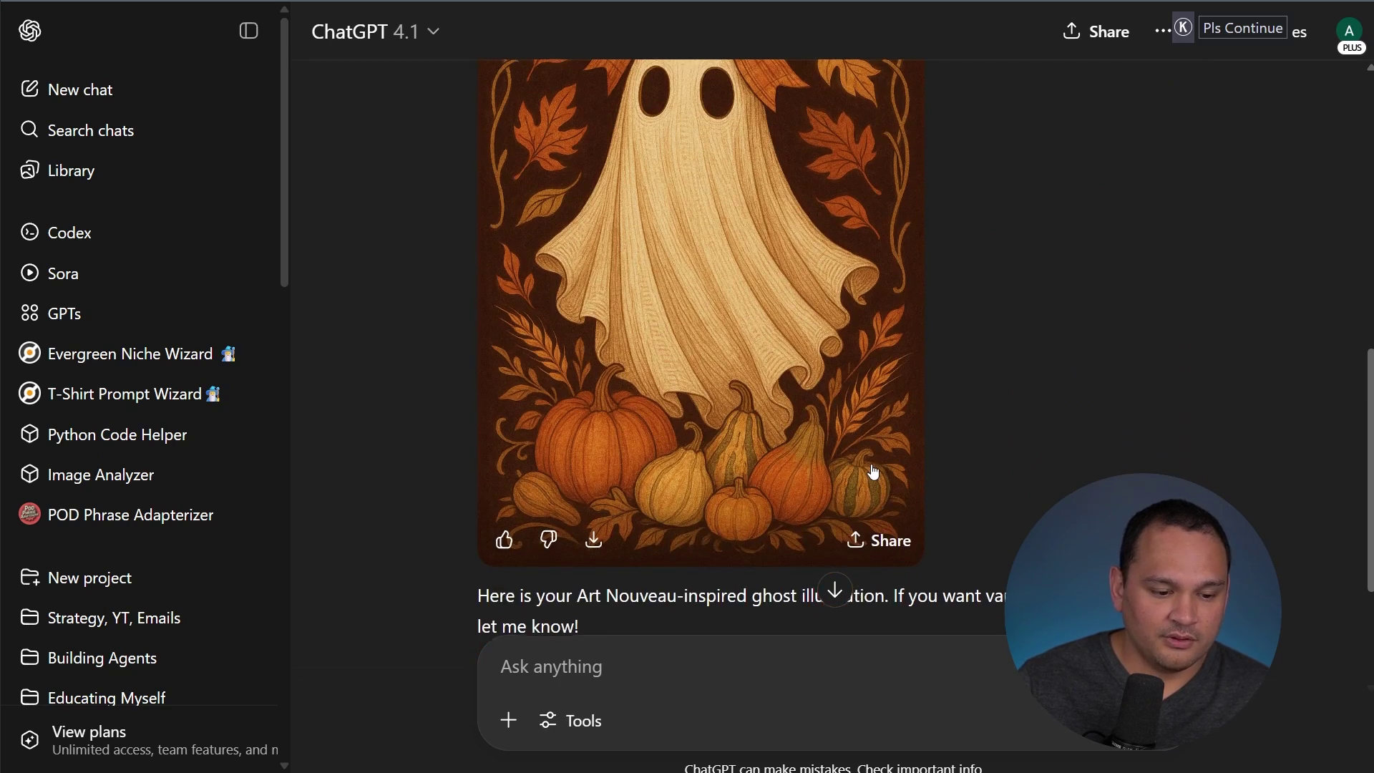
scroll(508, 434, "up", 10)
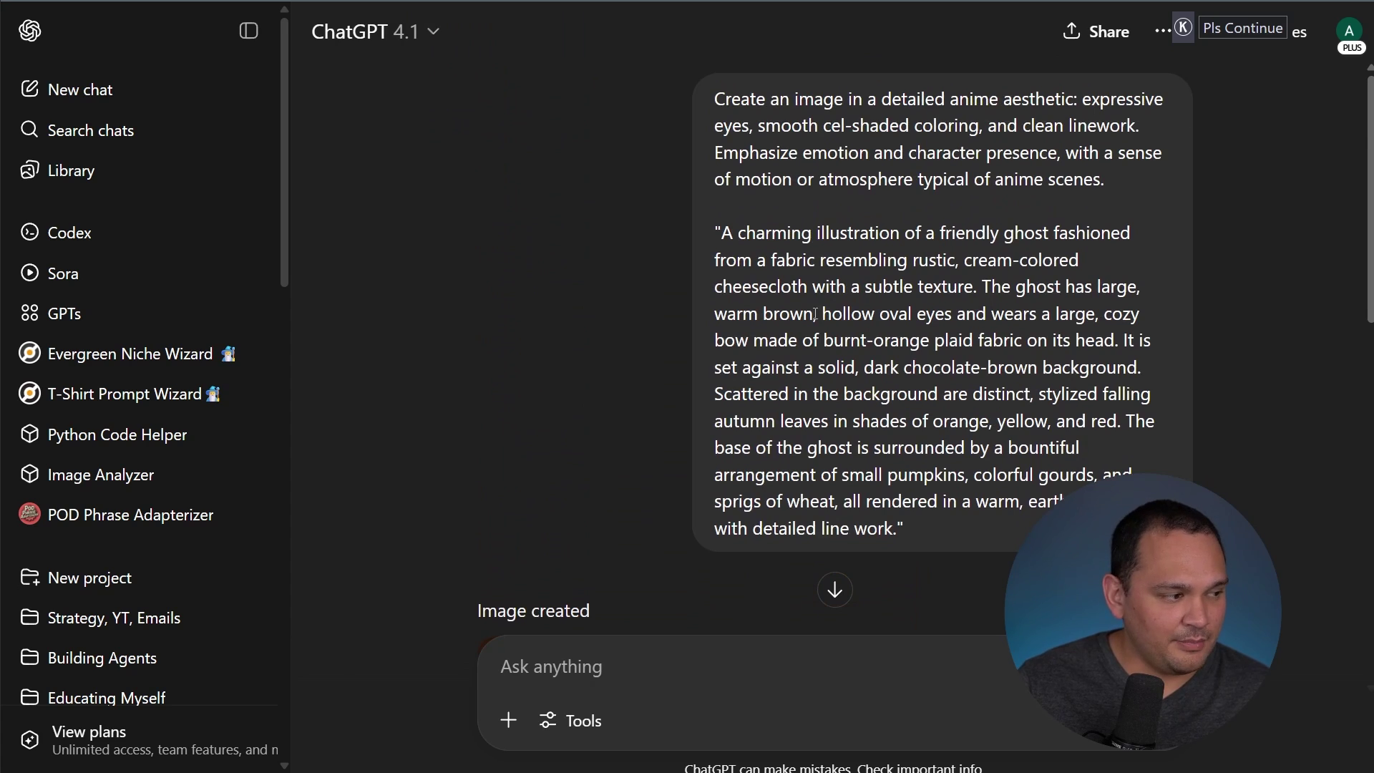
- Highlight the anime style paragraph and scroll through the anime ghost image to the retro 1950s cartoon prompt
left_click_drag(716, 94, 1118, 182)
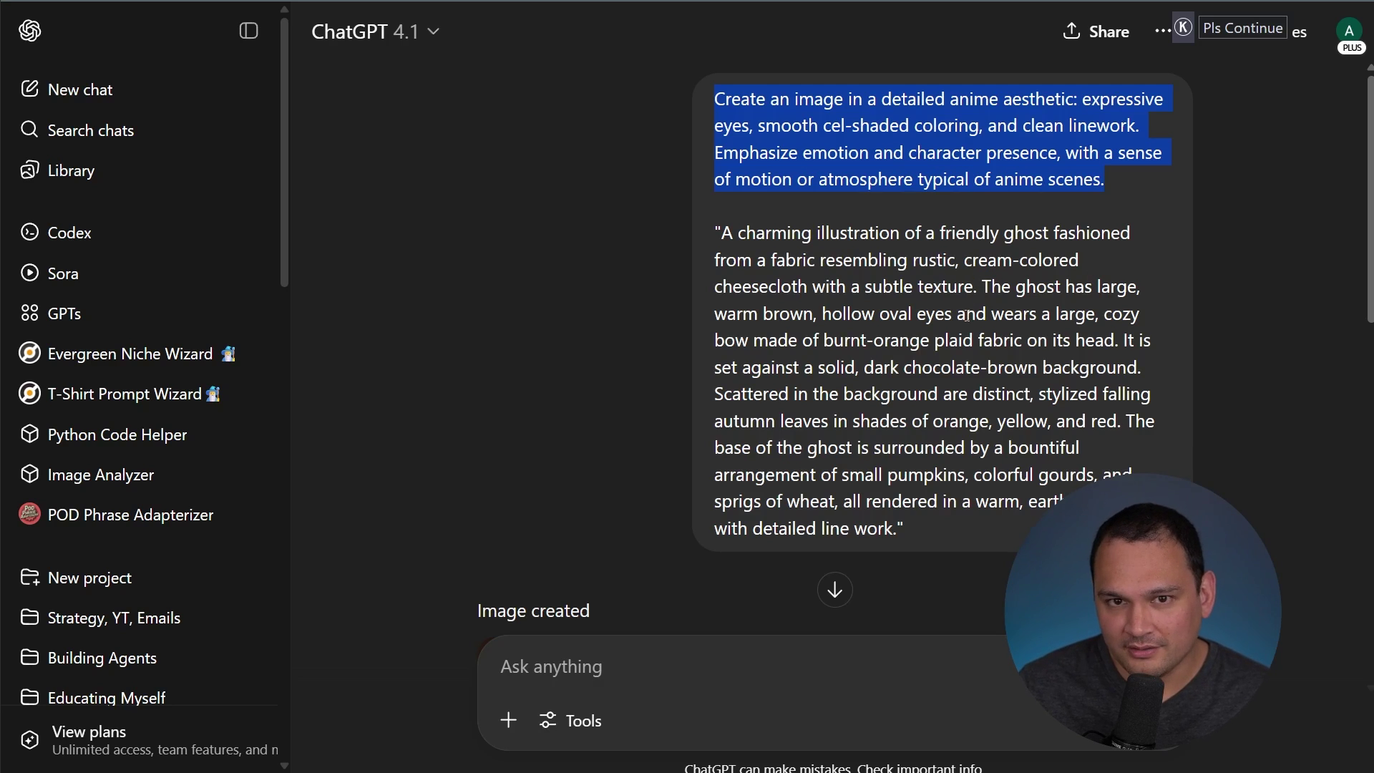
scroll(856, 345, "down", 8)
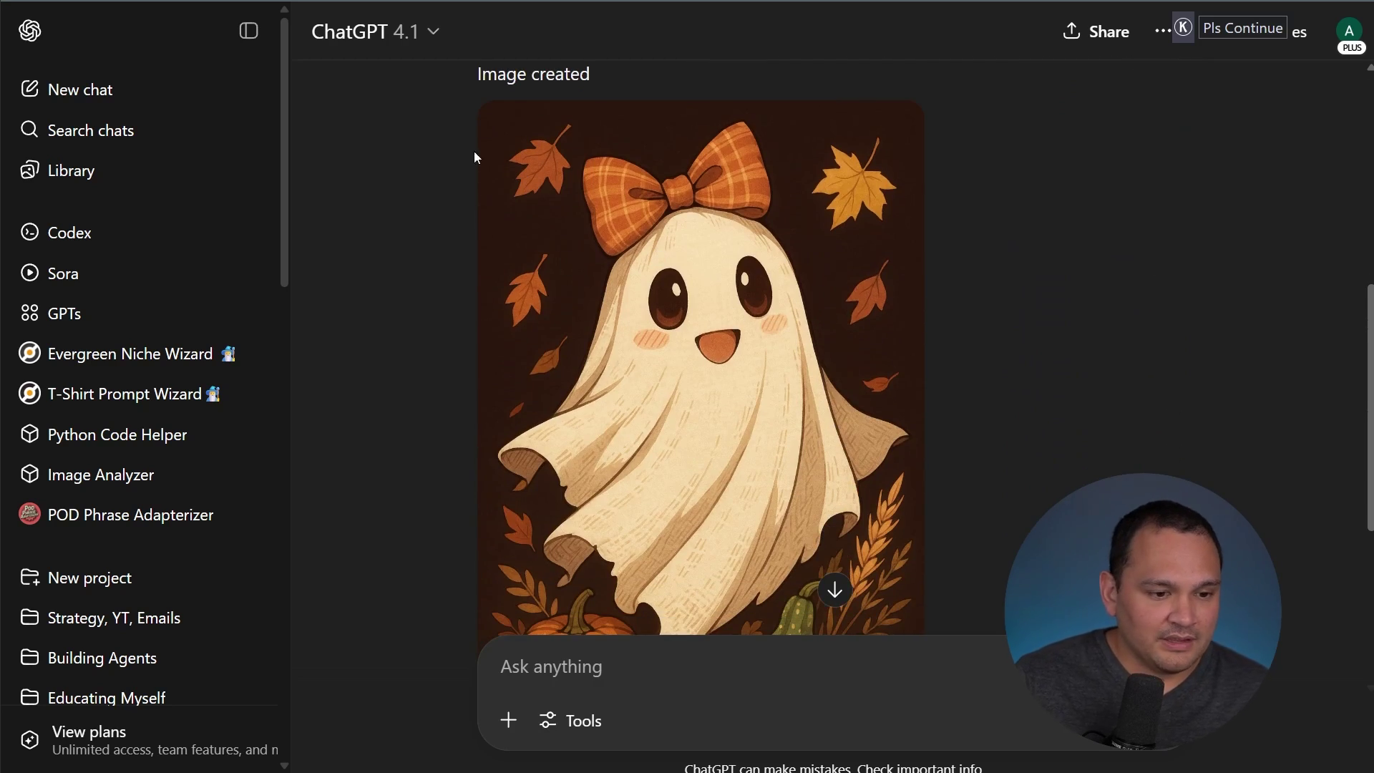
scroll(421, 226, "down", 1)
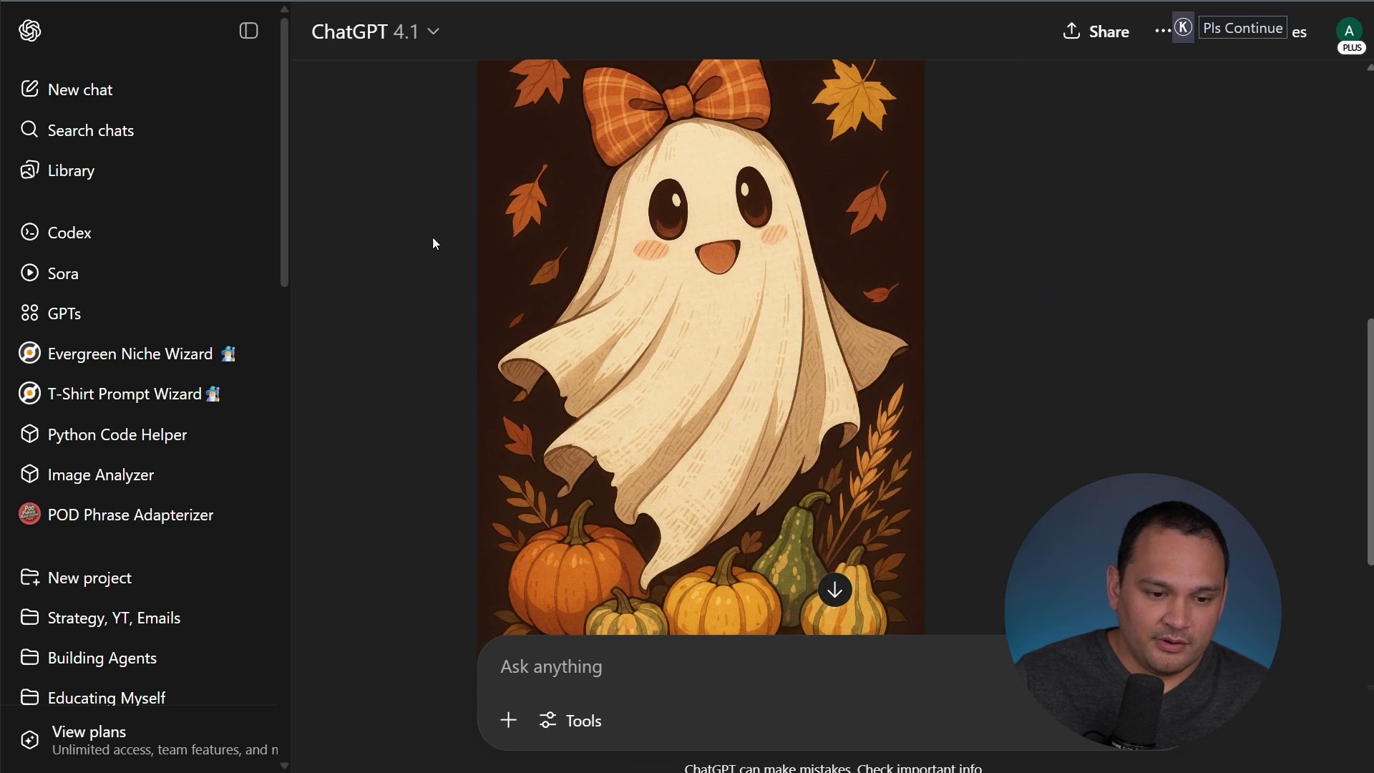
scroll(419, 236, "up", 2)
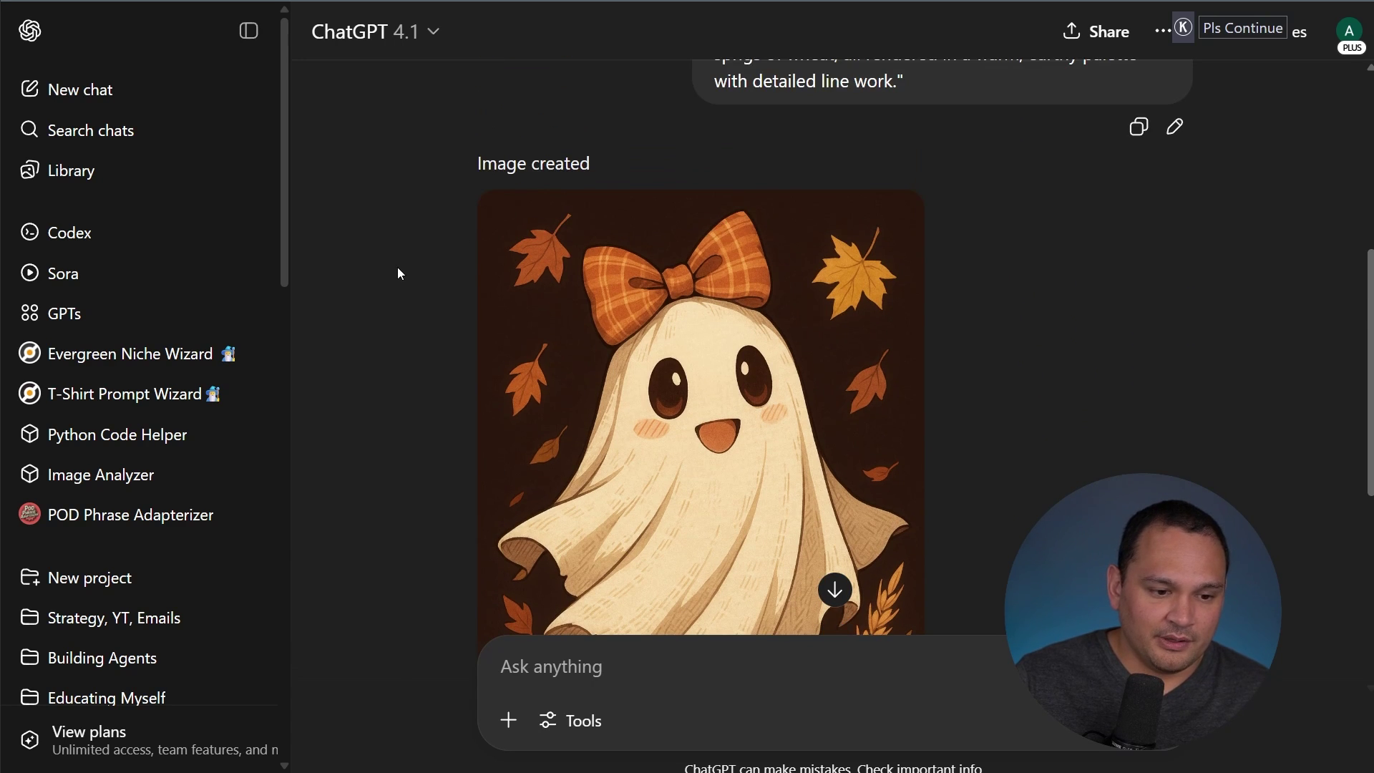
scroll(402, 286, "down", 3)
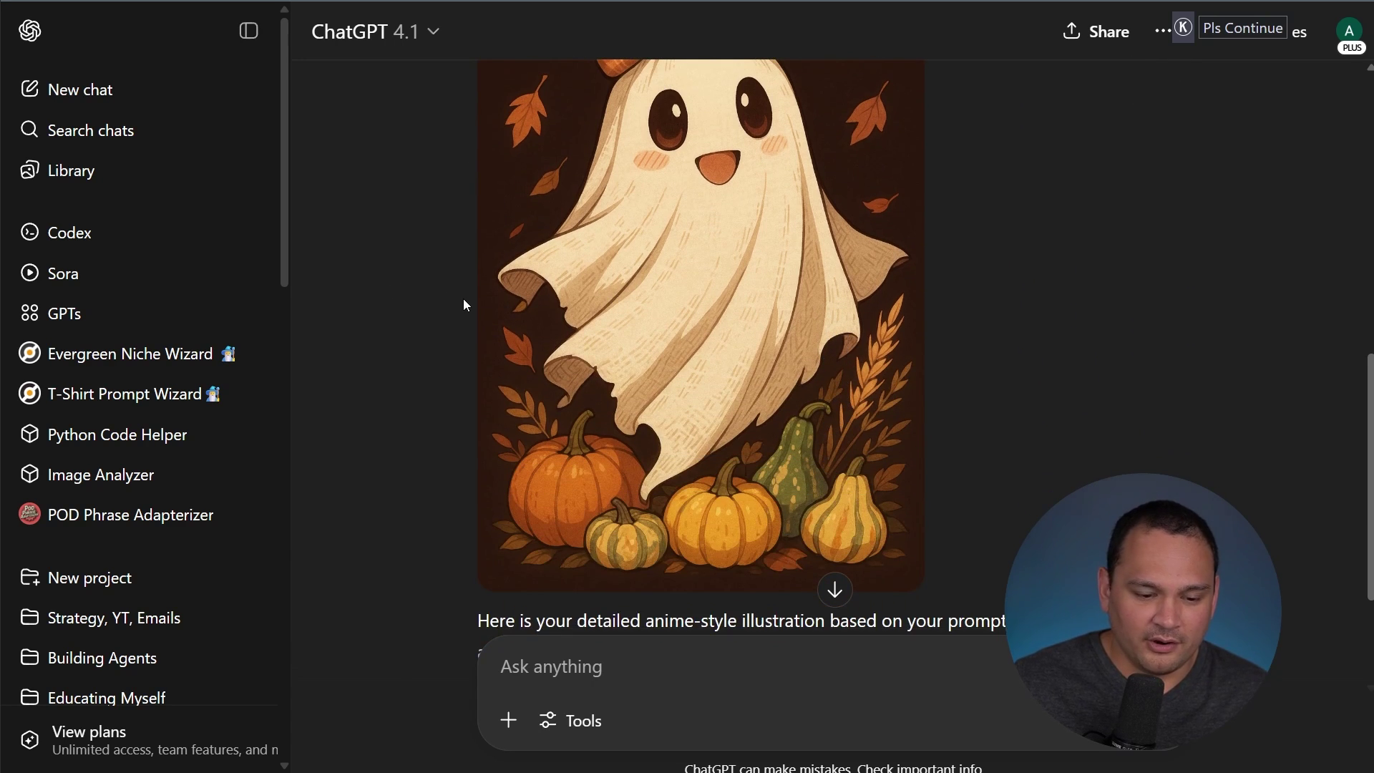
scroll(463, 299, "up", 1)
scroll(462, 298, "up", 1)
scroll(462, 298, "down", 3)
- Scroll through the retro 1950s cartoon ghost image down to the cyberpunk aesthetic prompt
scroll(492, 299, "up", 9)
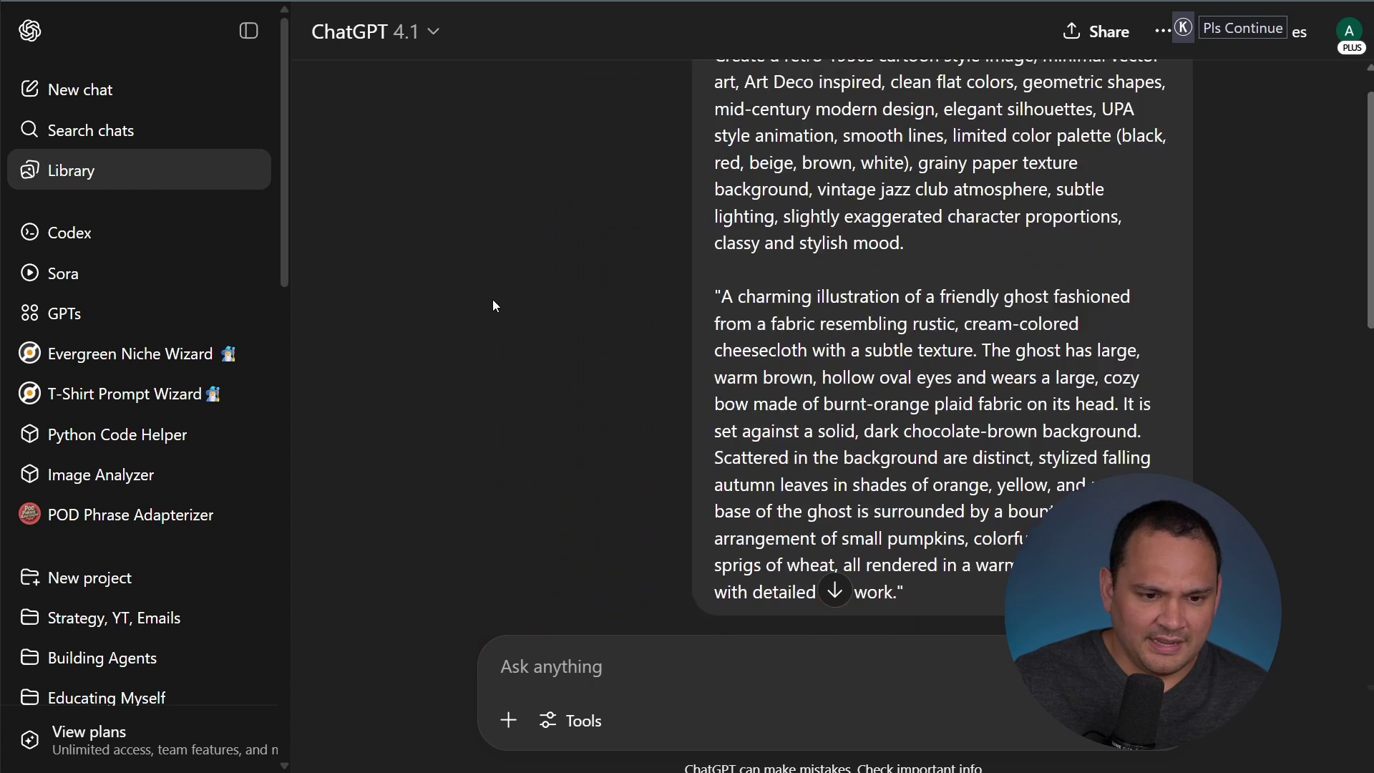
scroll(492, 299, "down", 2)
scroll(492, 299, "up", 2)
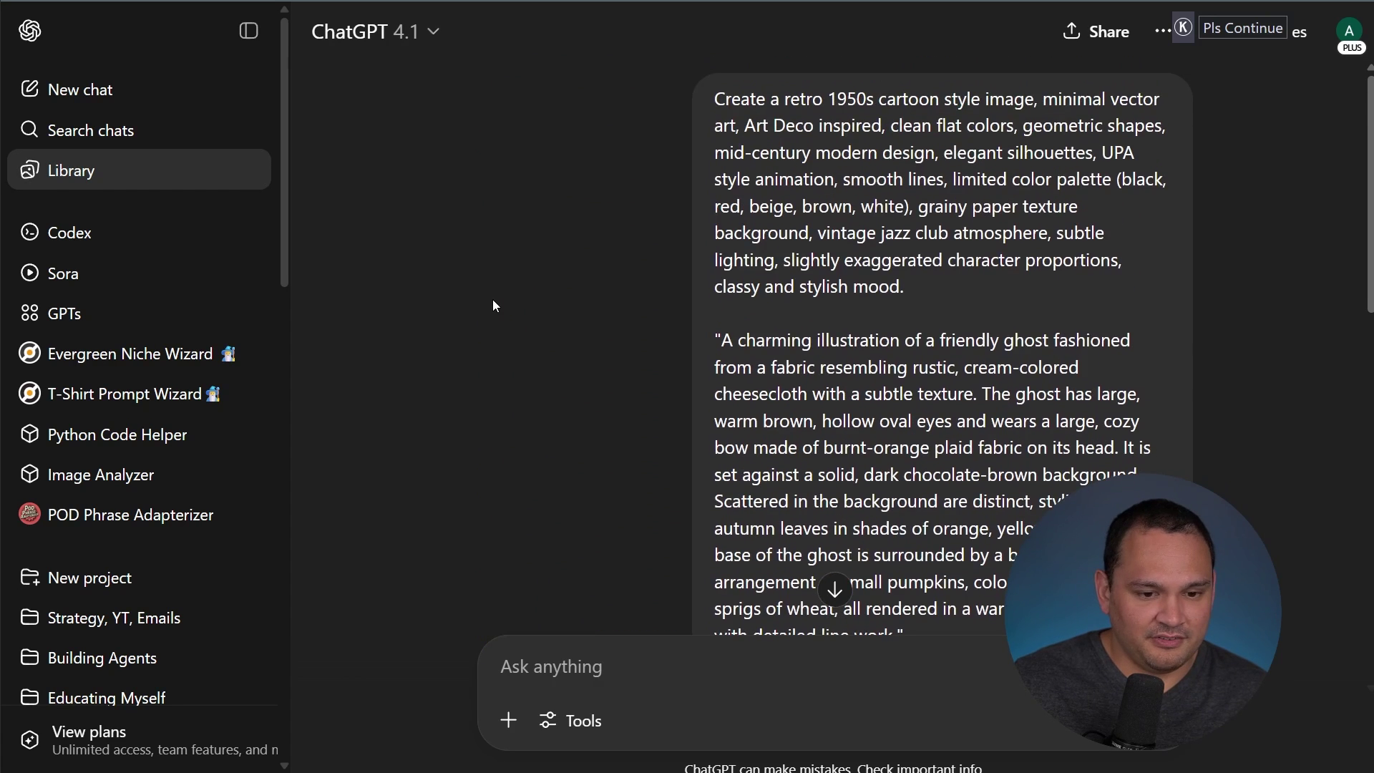
scroll(492, 299, "down", 5)
scroll(492, 305, "down", 5)
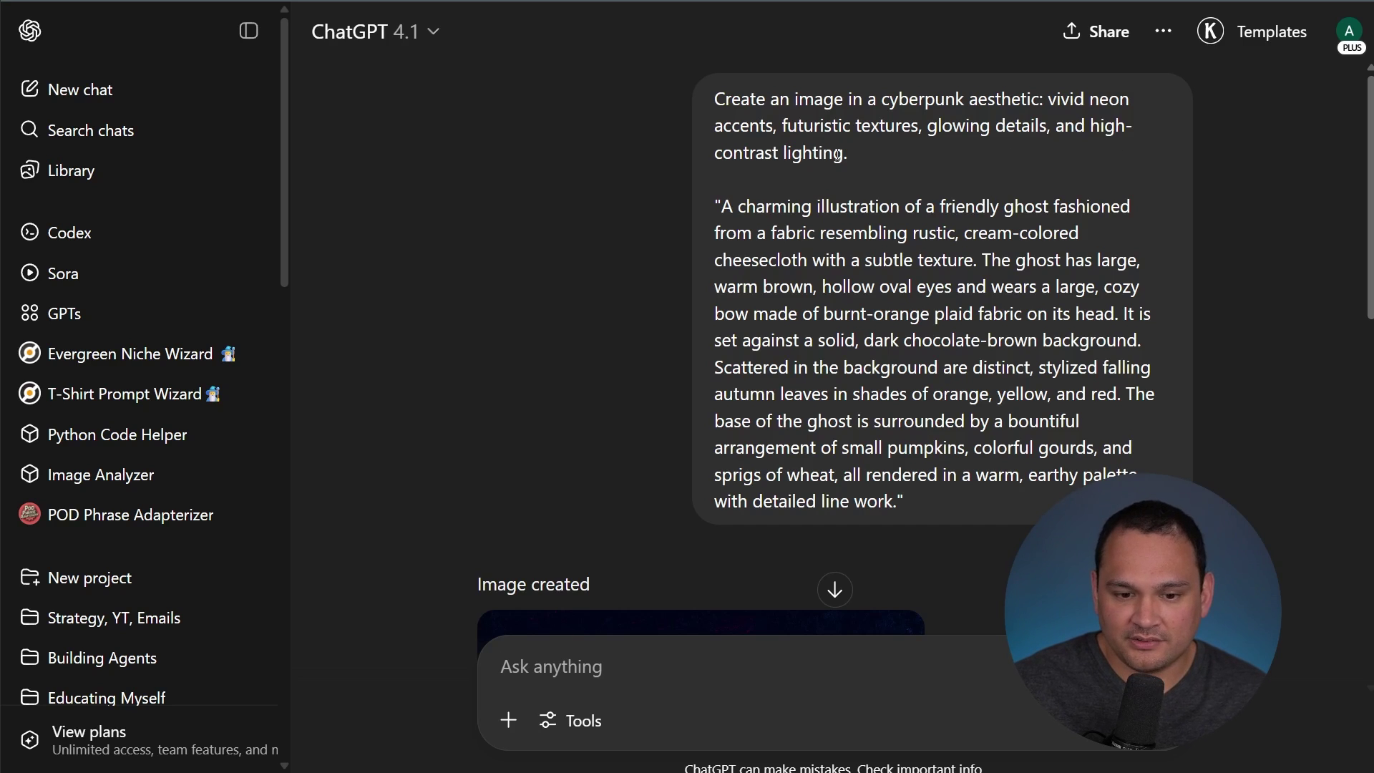
- Scroll through the neon cyberpunk ghost image down to the children's coloring book prompt
scroll(605, 370, "down", 7)
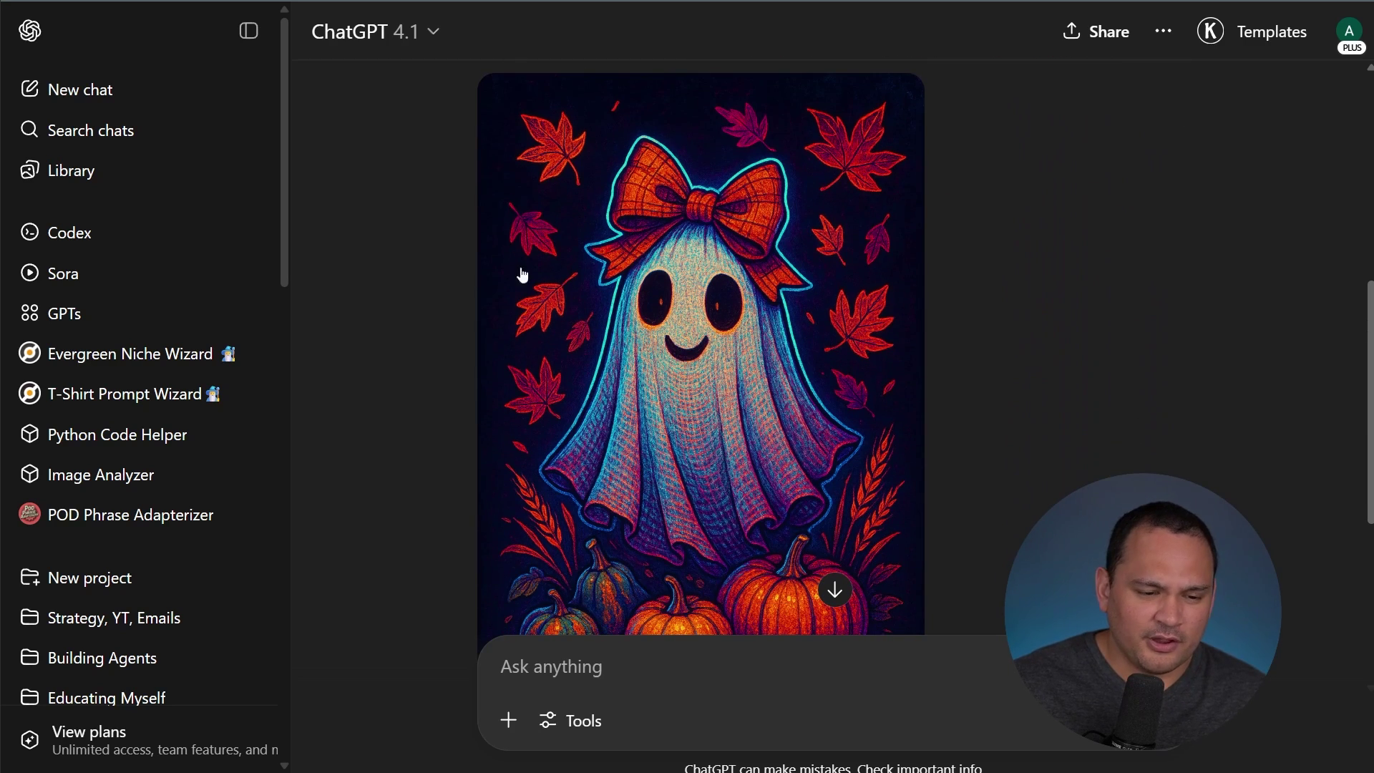
scroll(449, 287, "down", 1)
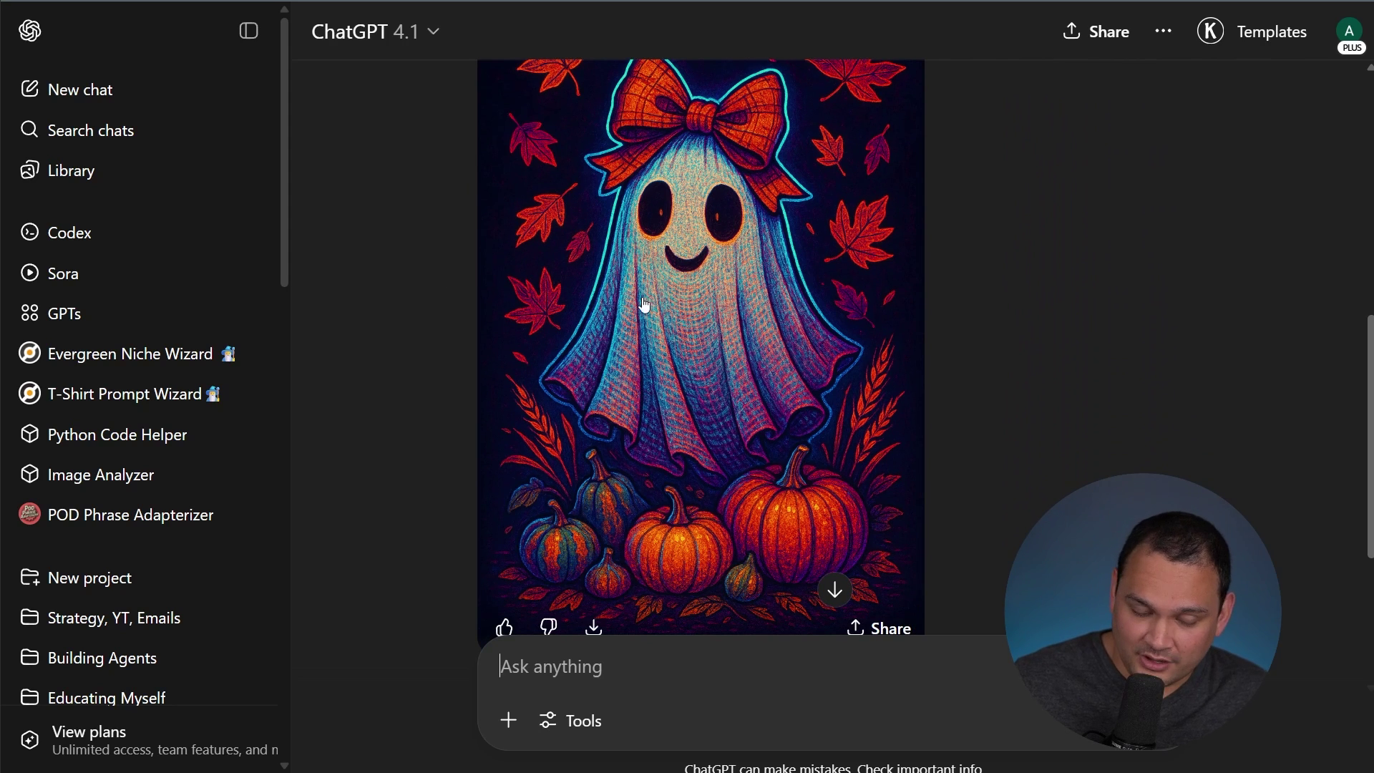
scroll(644, 351, "up", 1)
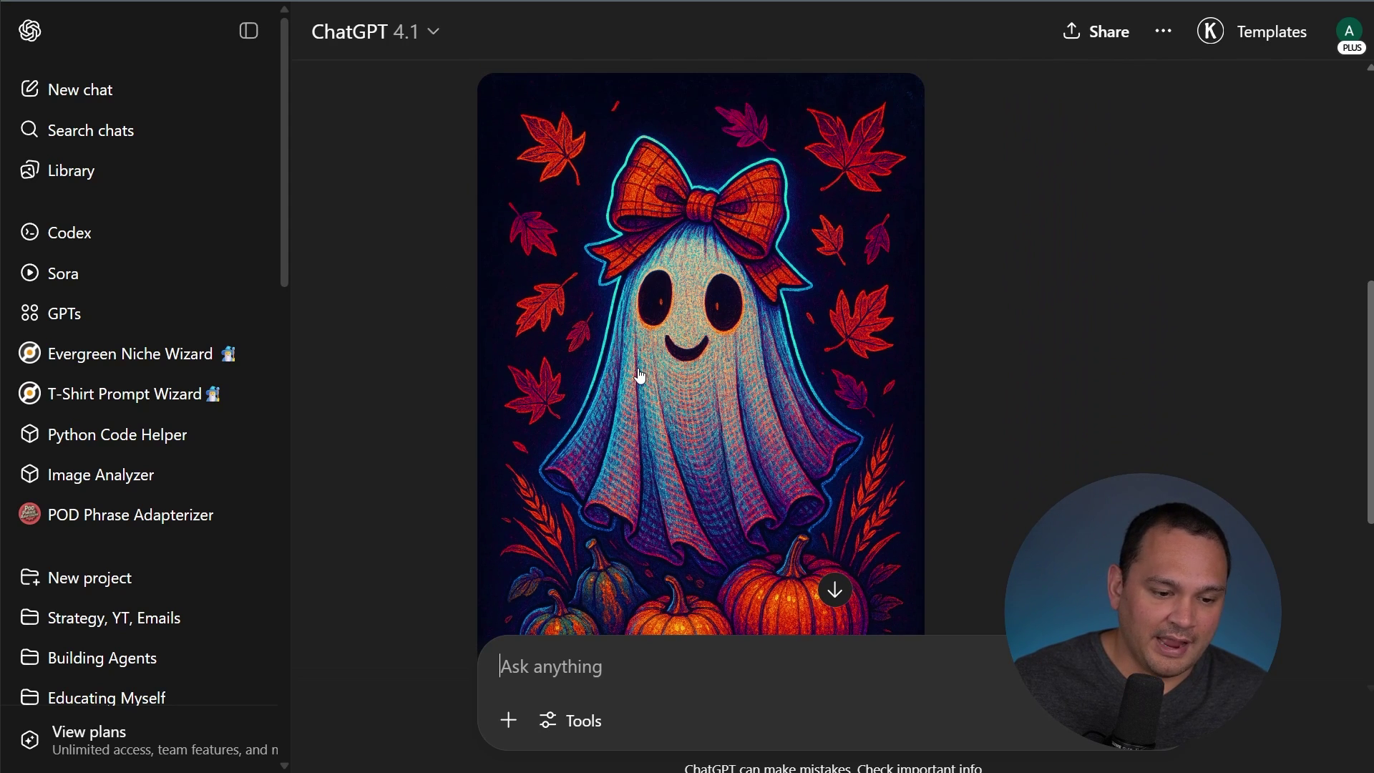
scroll(641, 375, "down", 9)
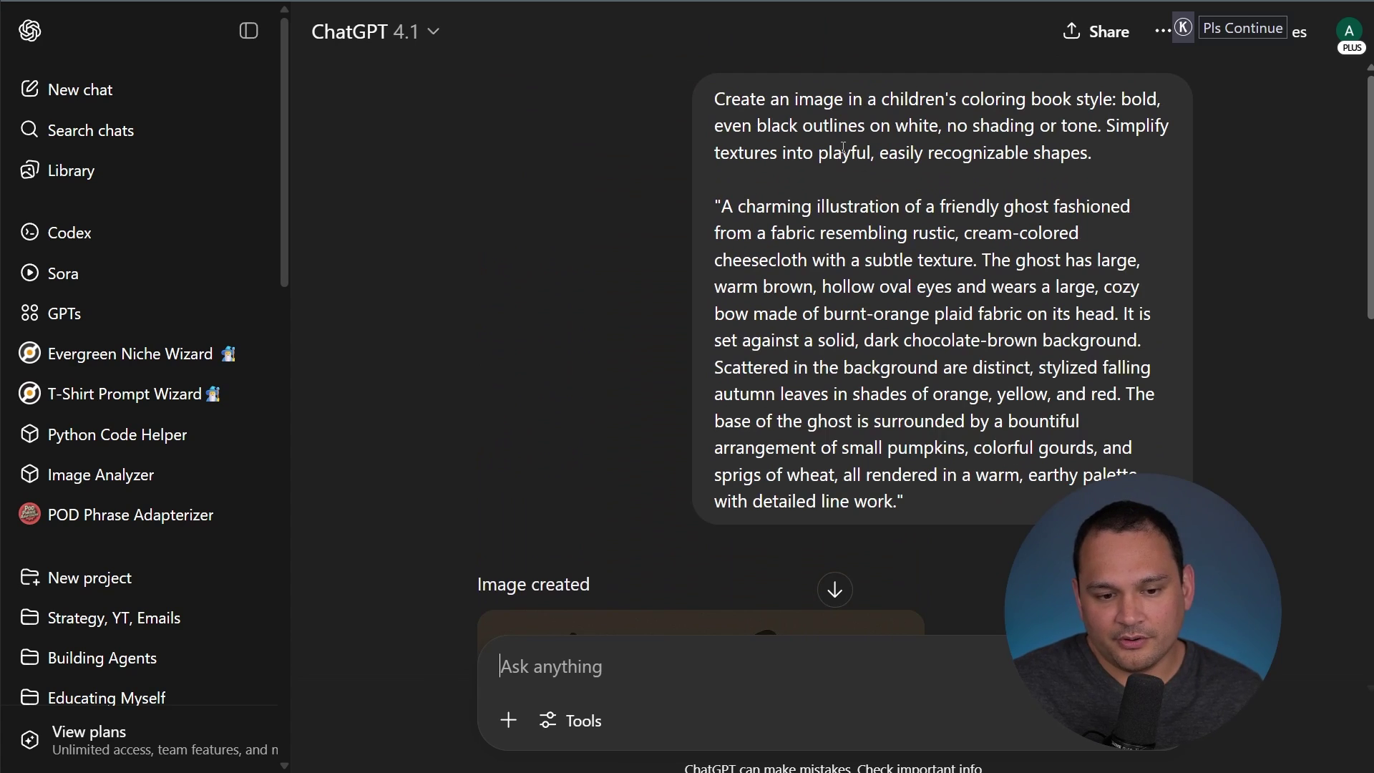
- Scroll through the black-outline coloring-book ghost image to the ultra-realistic photo shoot prompt
scroll(589, 304, "down", 6)
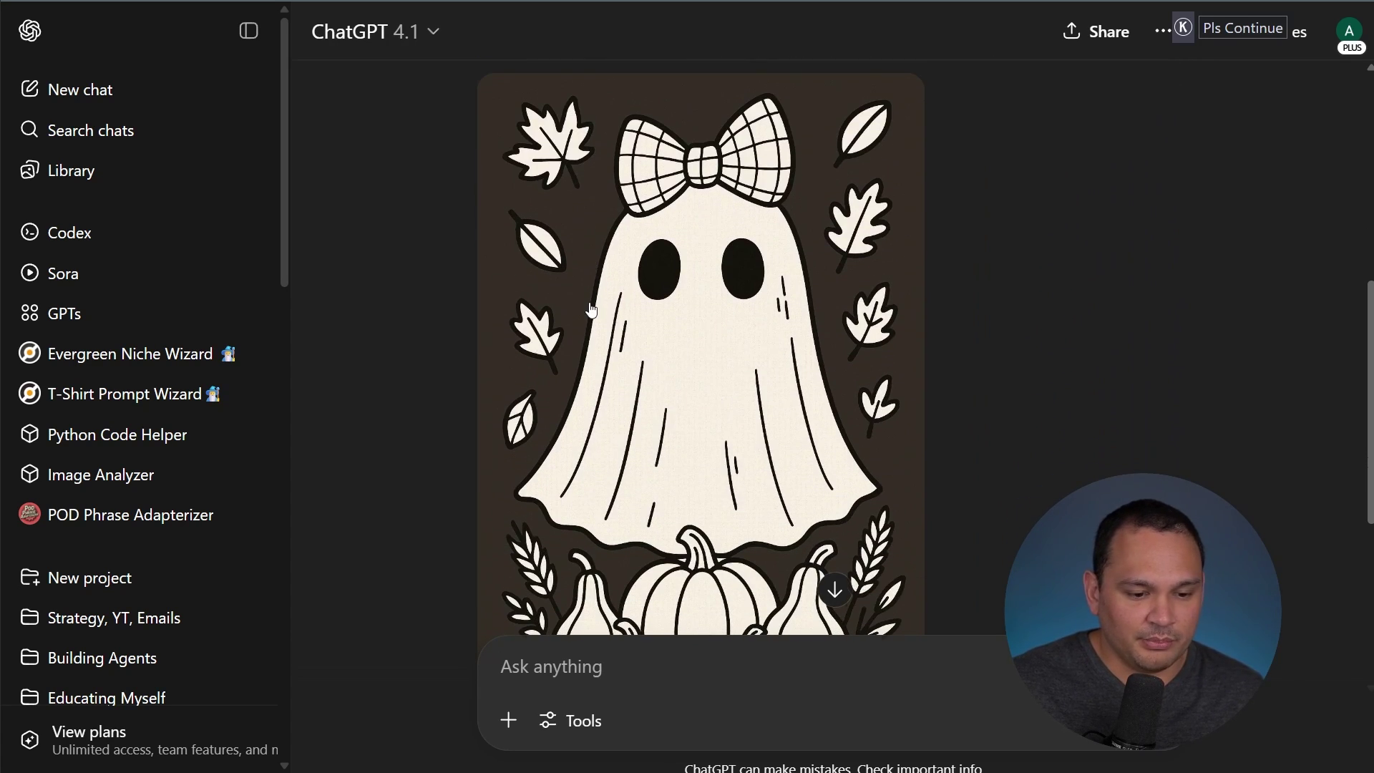
scroll(591, 309, "down", 1)
scroll(775, 327, "up", 1)
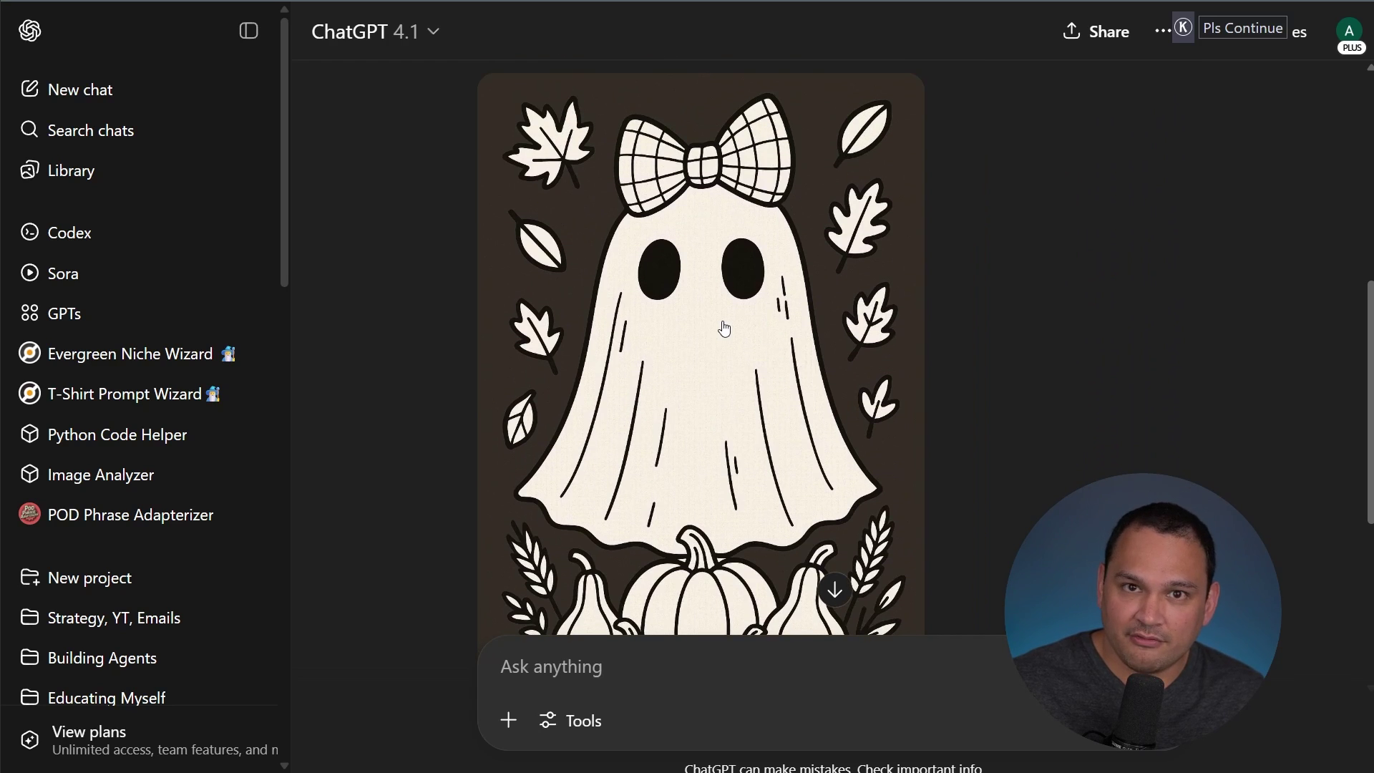
scroll(724, 327, "down", 1)
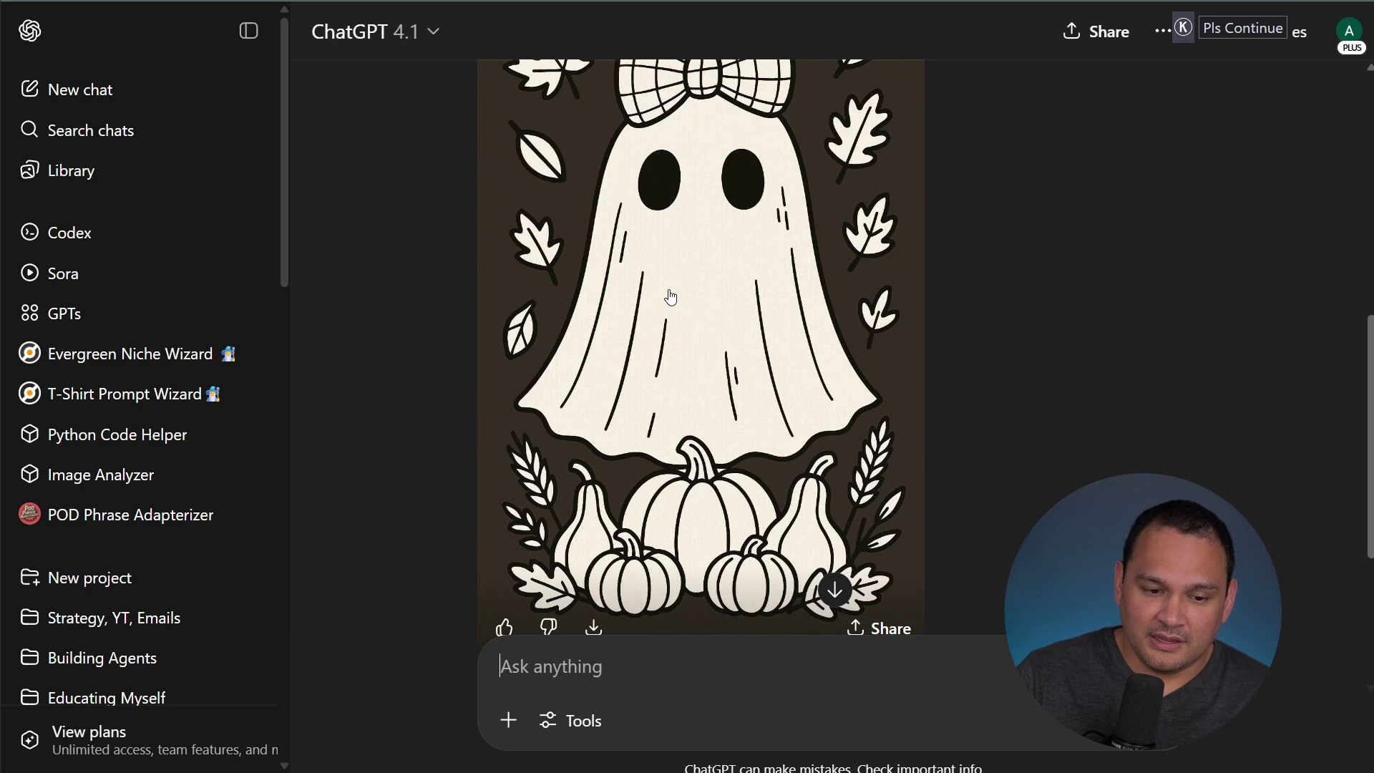
scroll(668, 290, "down", 3)
scroll(569, 277, "up", 4)
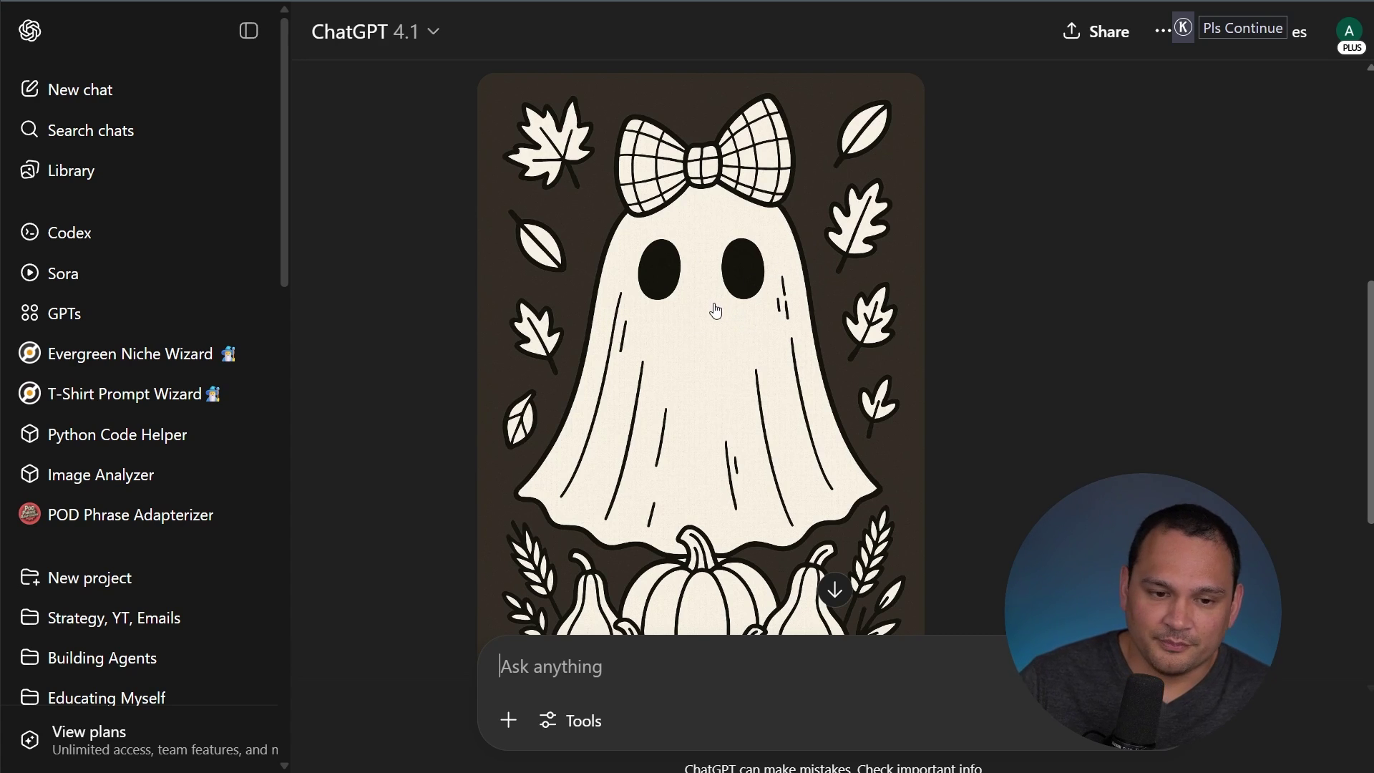
scroll(1006, 458, "up", 7)
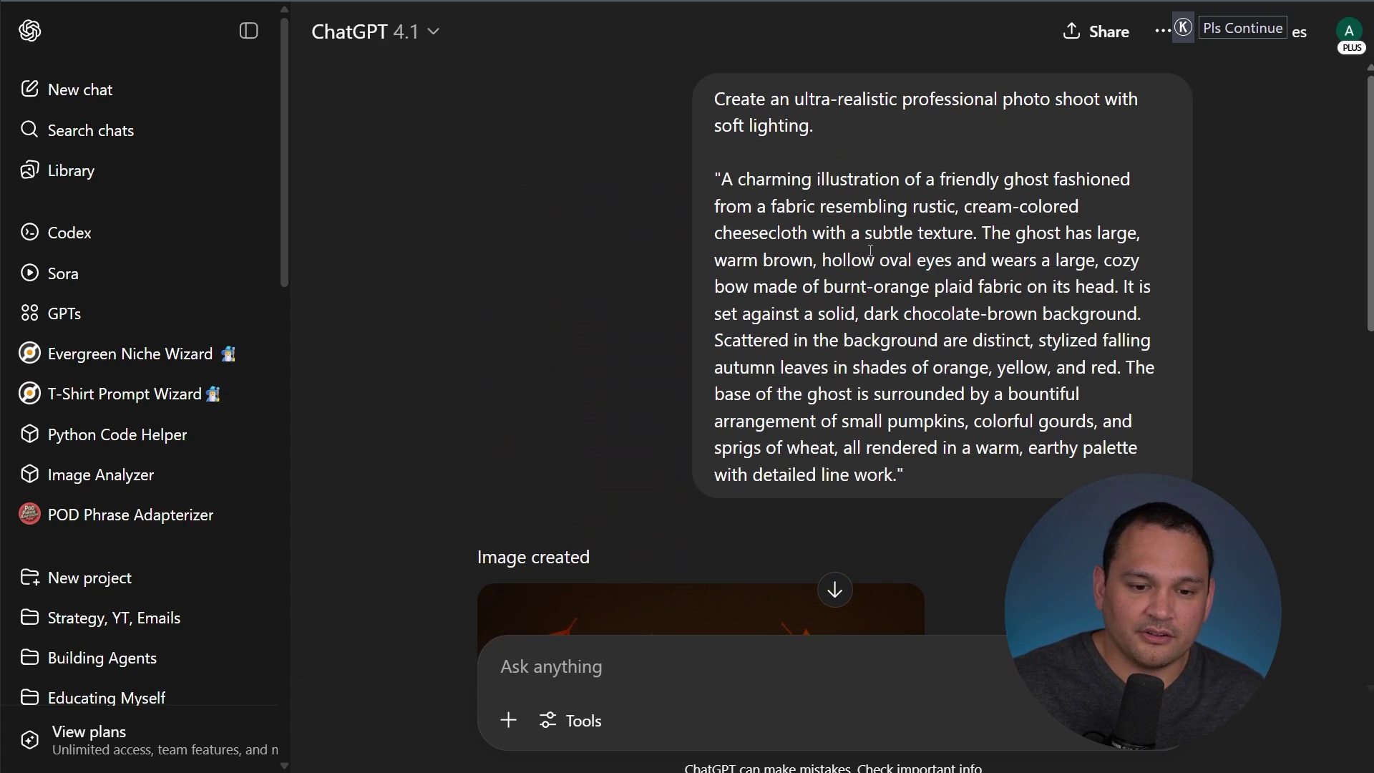
- Scroll to view the ultra-realistic cheesecloth ghost photo with plaid bow and pumpkins
scroll(787, 322, "down", 8)
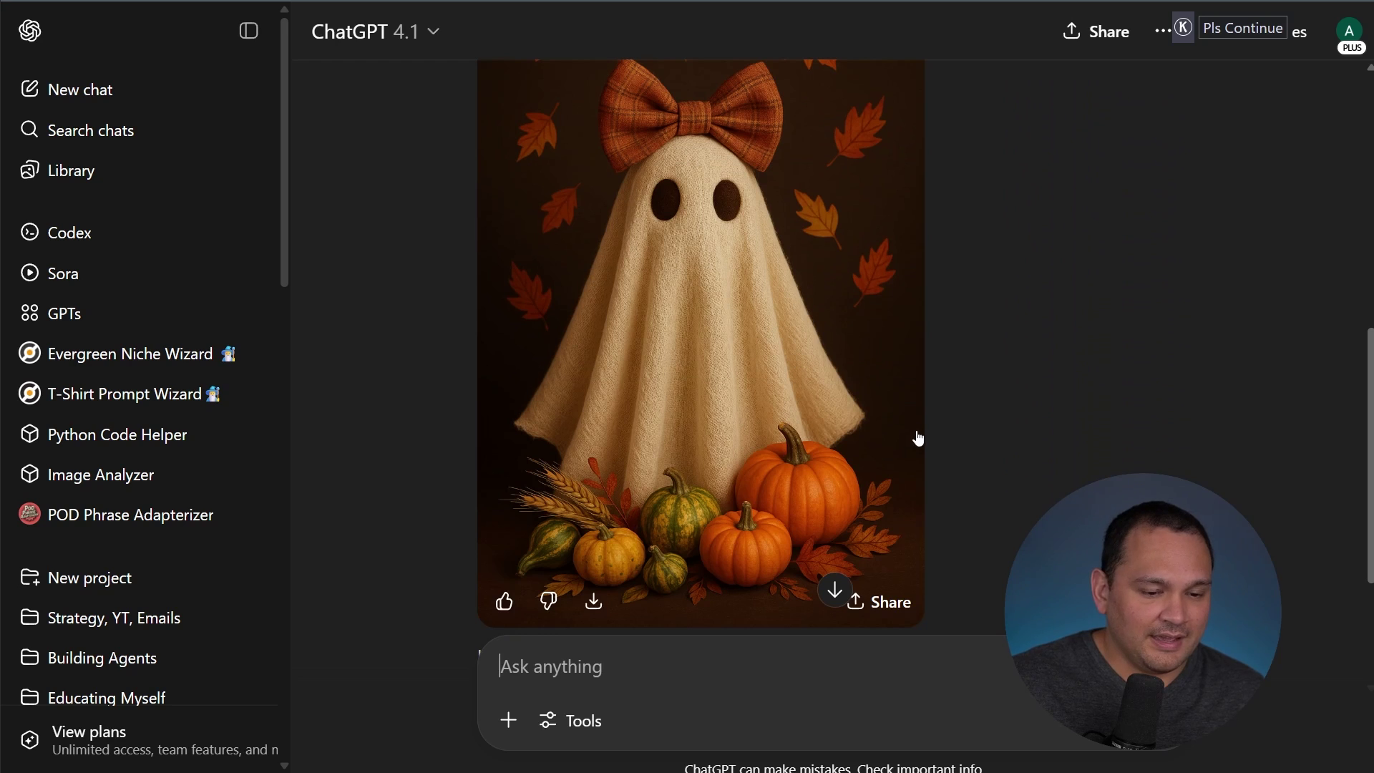
scroll(916, 438, "up", 1)
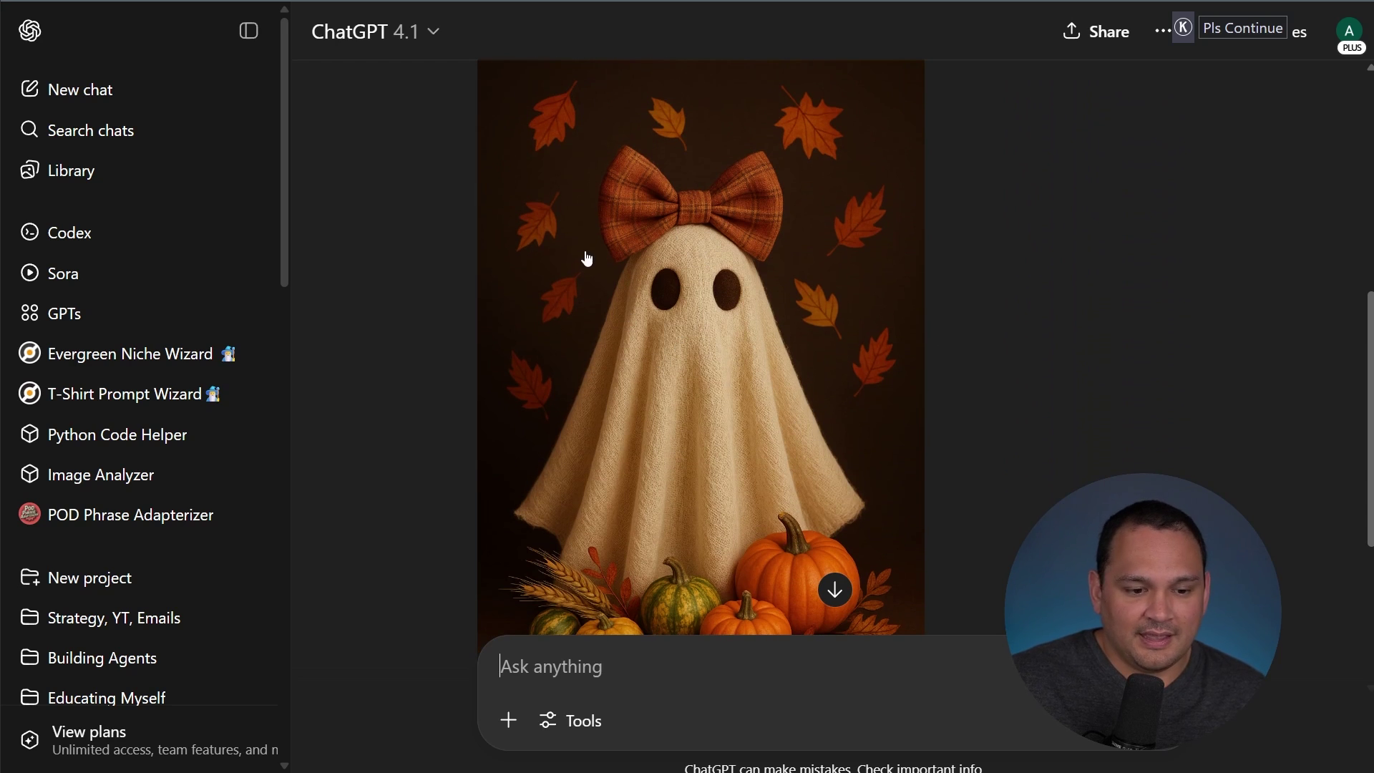